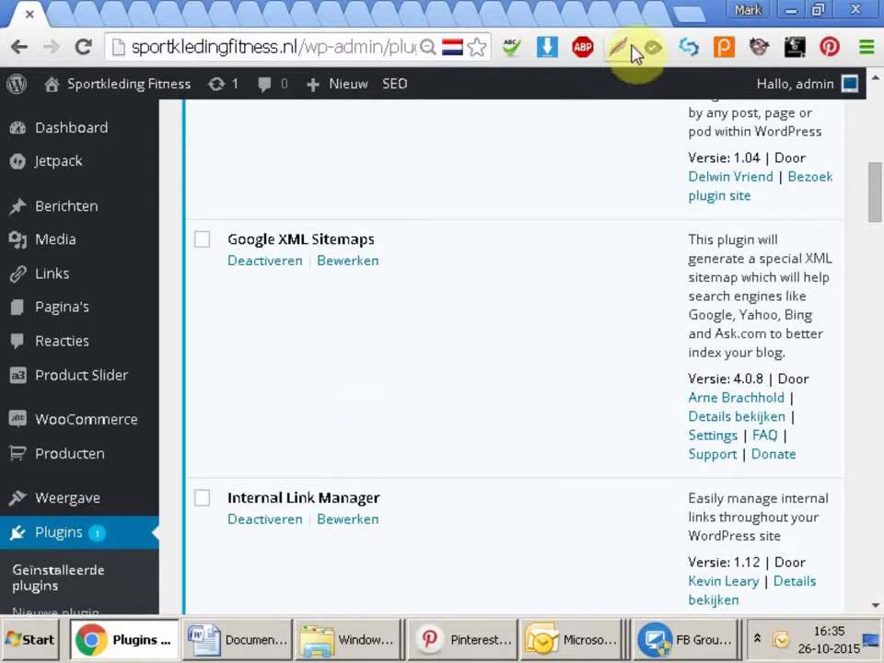
Open the Sportkleding Fitness site's public home page and view the text and product categories below the banners.
left_click(657, 16)
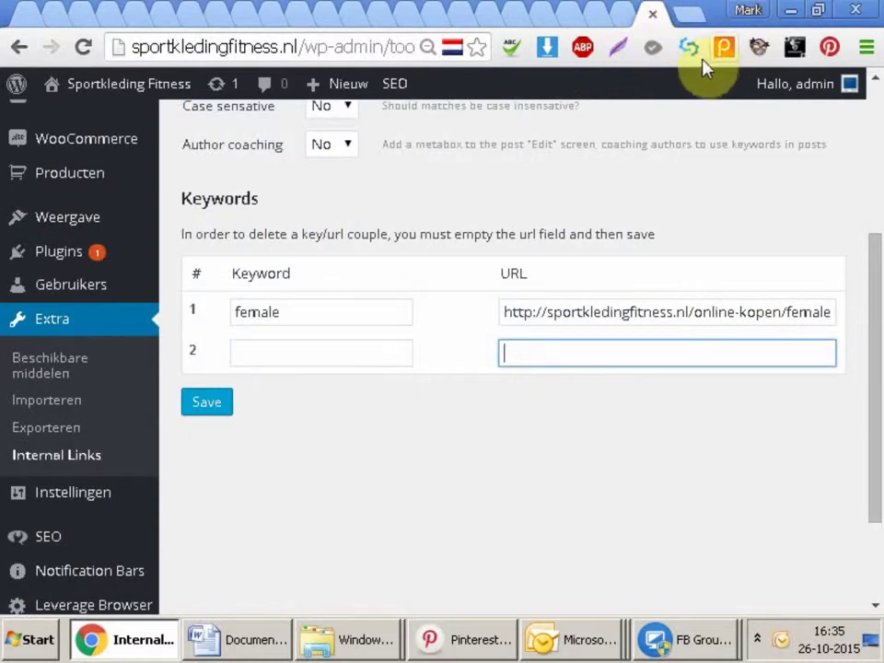
left_click(19, 17)
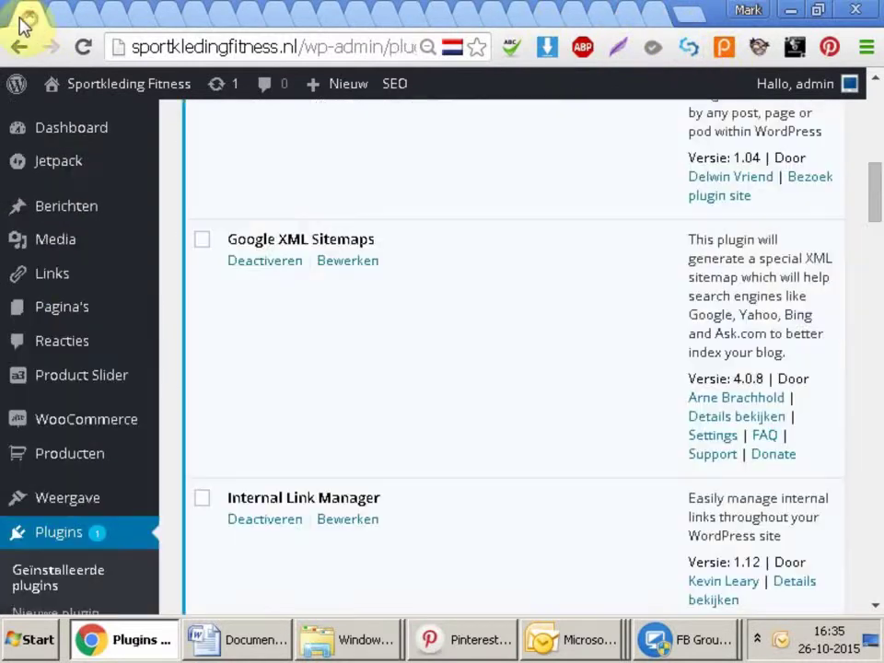
mouse_move(101, 94)
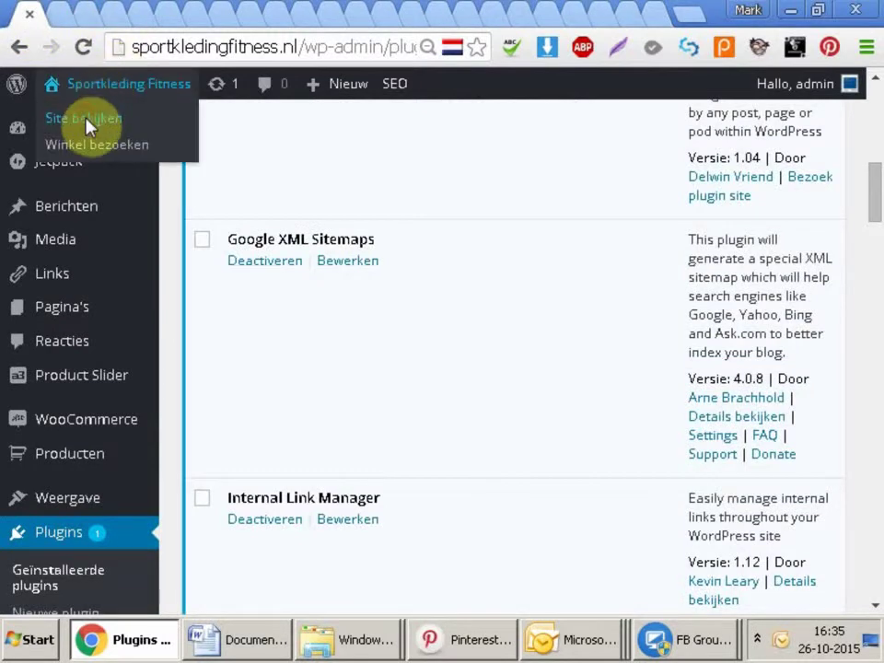
left_click(87, 123)
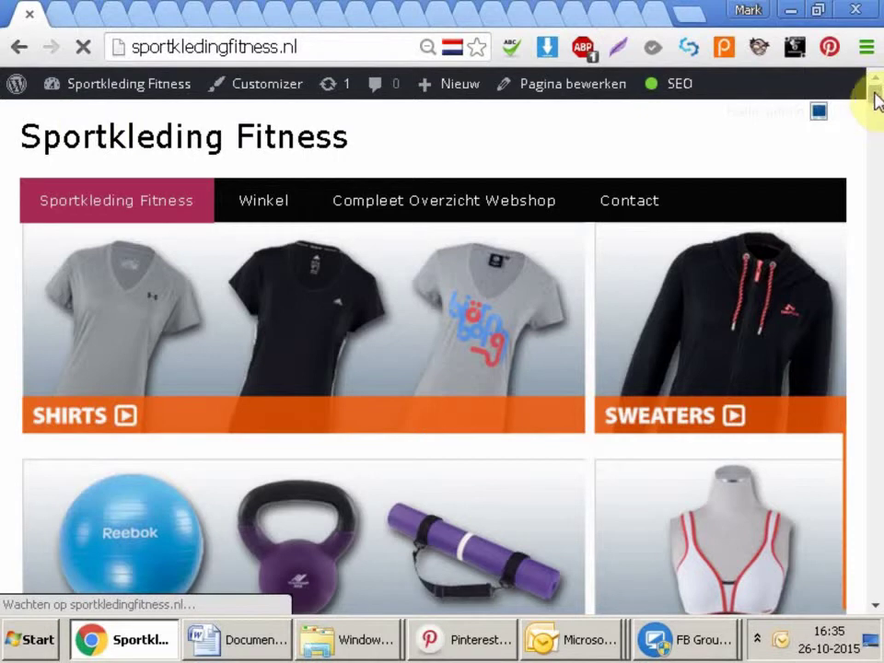
left_click_drag(872, 93, 873, 126)
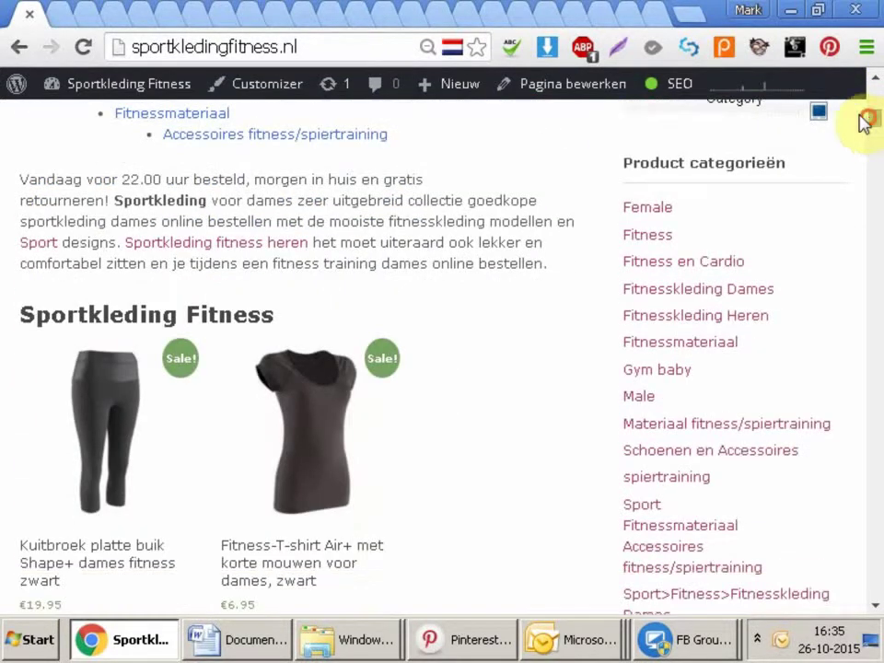
Follow the "Sportkleding fitness heren" link in the home page text, look over the linked site, and return to the home page.
left_click(204, 251)
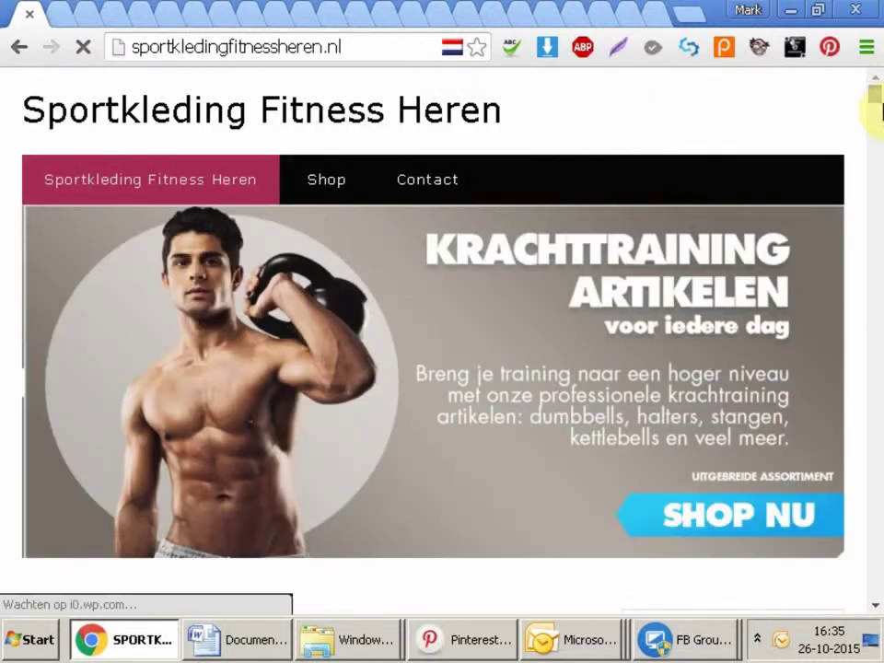
left_click_drag(877, 108, 874, 119)
left_click_drag(405, 199, 5, 191)
right_click(38, 190)
left_click(205, 206)
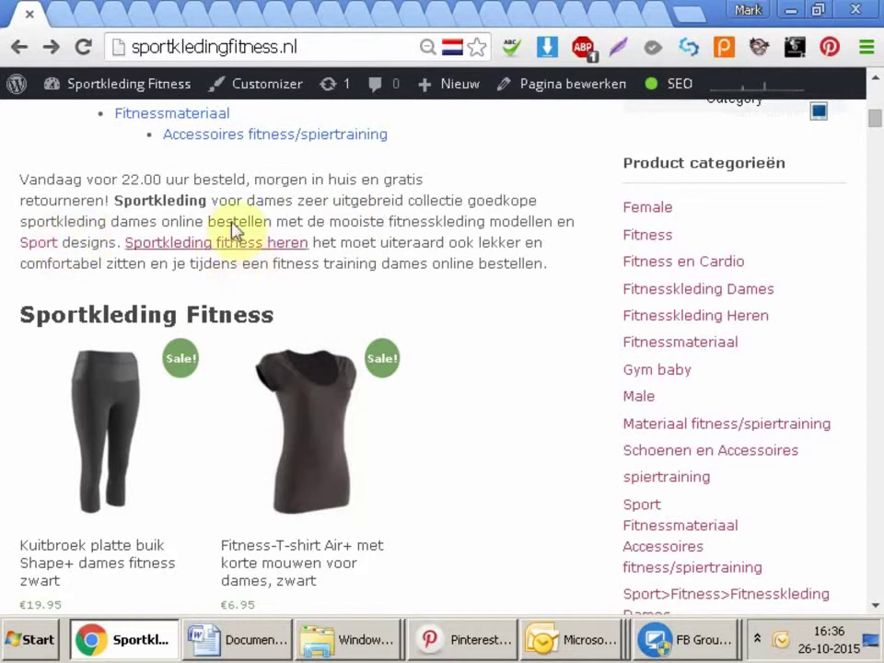
Examine the home page's in-text links and its list of product categories.
scroll(877, 120, "up", 3)
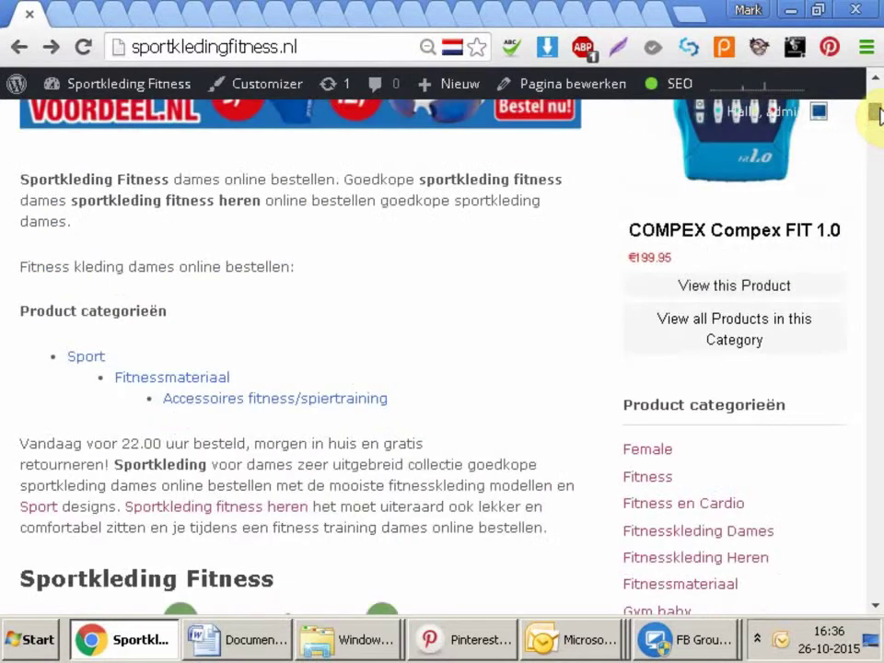
scroll(877, 113, "up", 2)
scroll(878, 112, "down", 2)
mouse_move(879, 110)
left_mouse_down()
mouse_move(874, 309)
mouse_move(874, 119)
left_mouse_up()
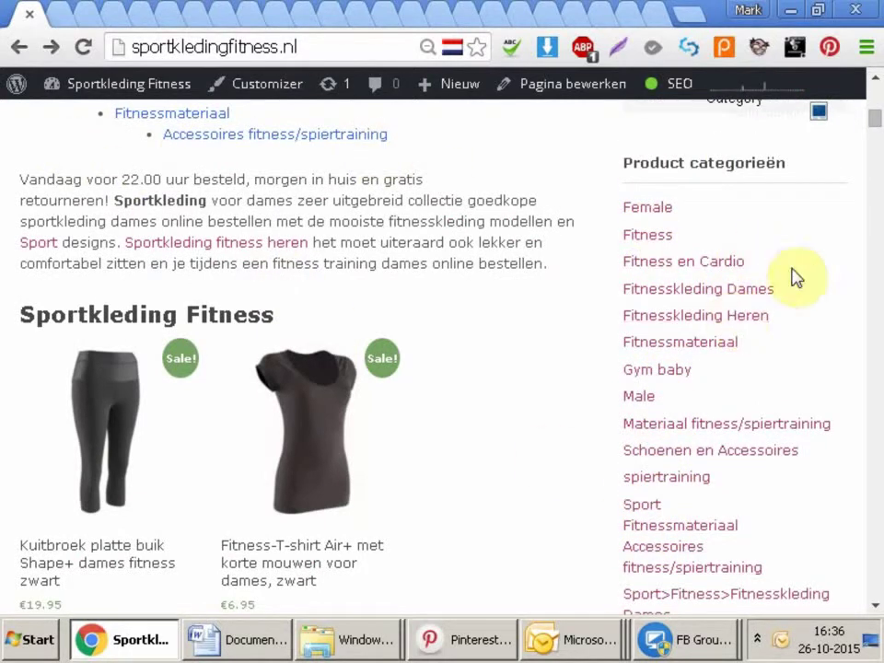
left_click_drag(871, 120, 872, 128)
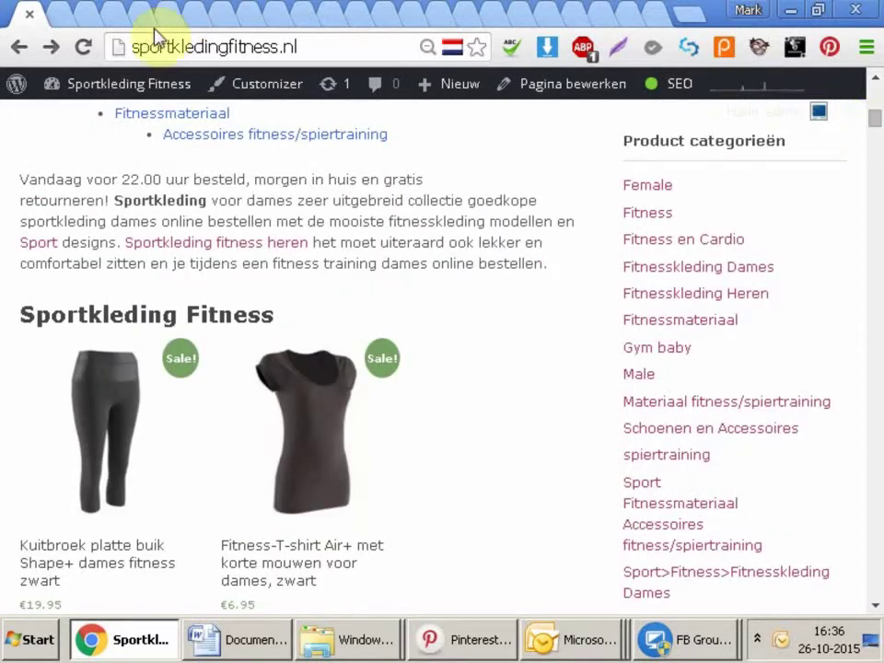
Go to the Internal Link Manager settings page and copy its title "Internal Link Manager".
left_click(658, 16)
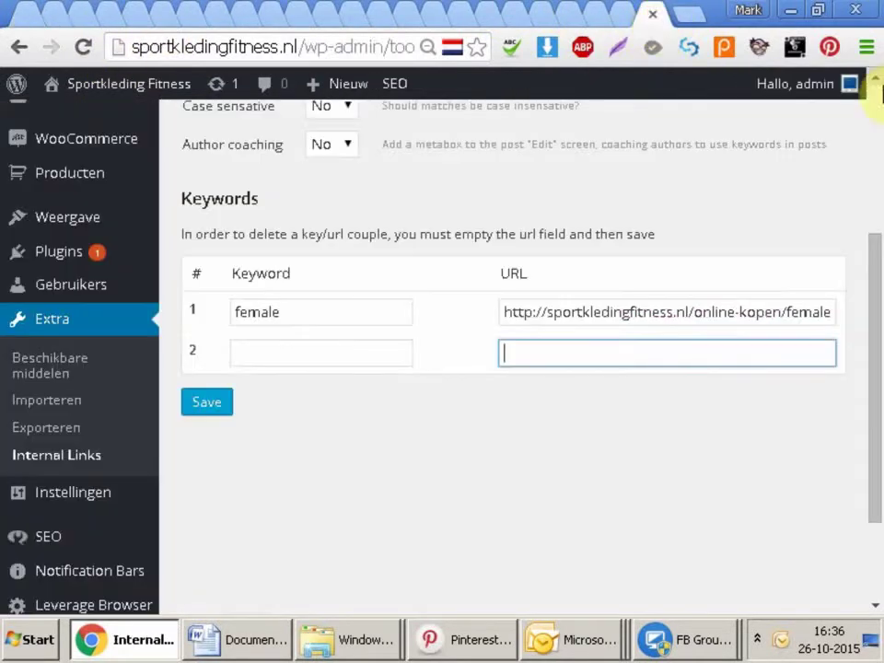
left_click_drag(870, 257, 875, 120)
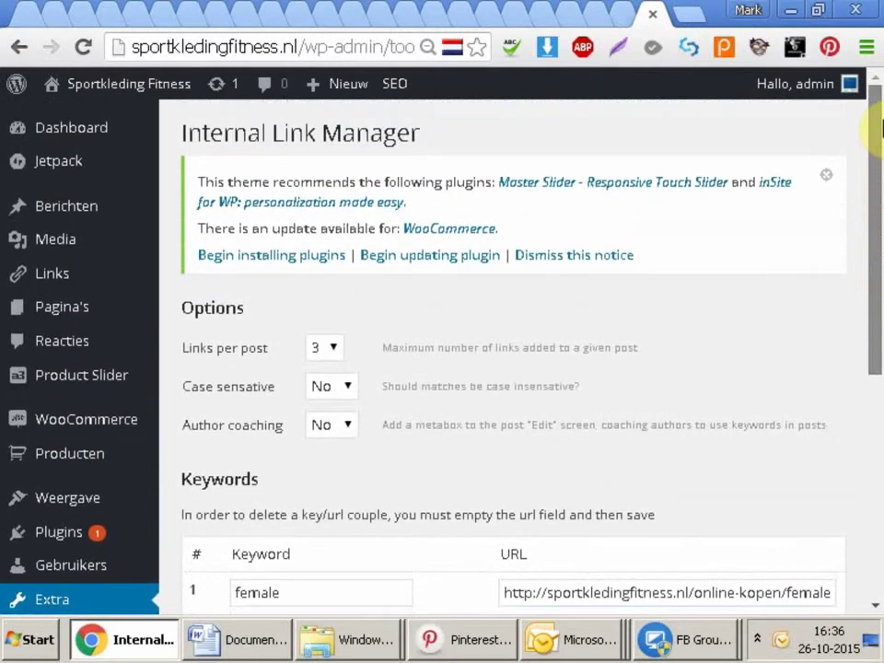
left_click_drag(178, 133, 460, 104)
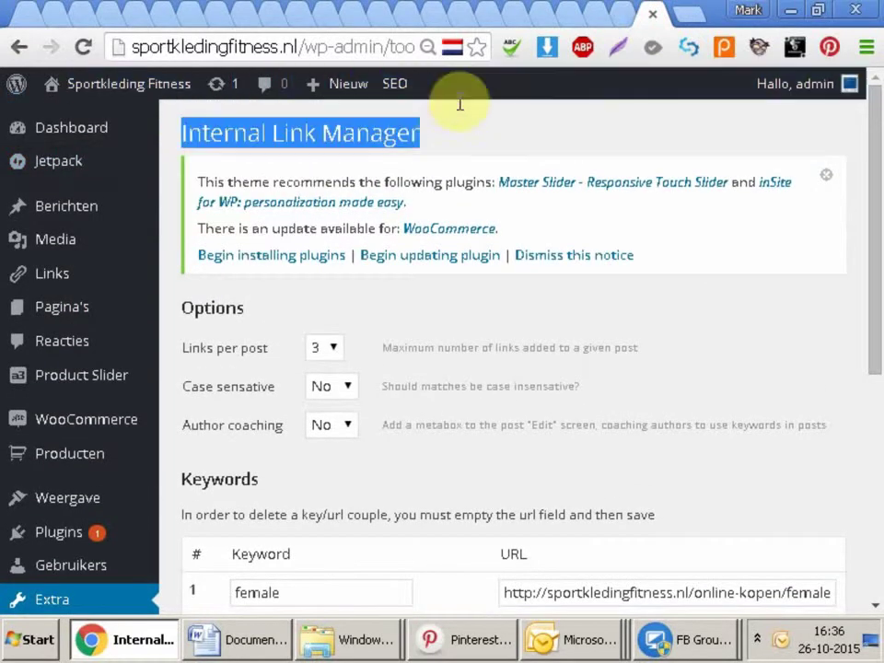
right_click(397, 136)
left_click(474, 150)
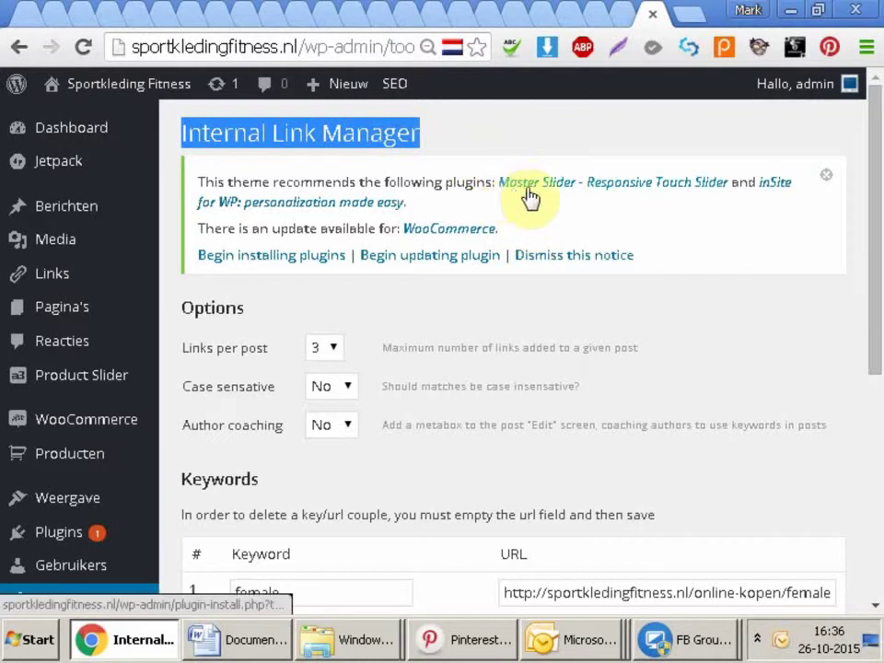
Review the plugin's options, its keyword table, and where its Internal Links page sits under Extra.
scroll(875, 217, "down", 2)
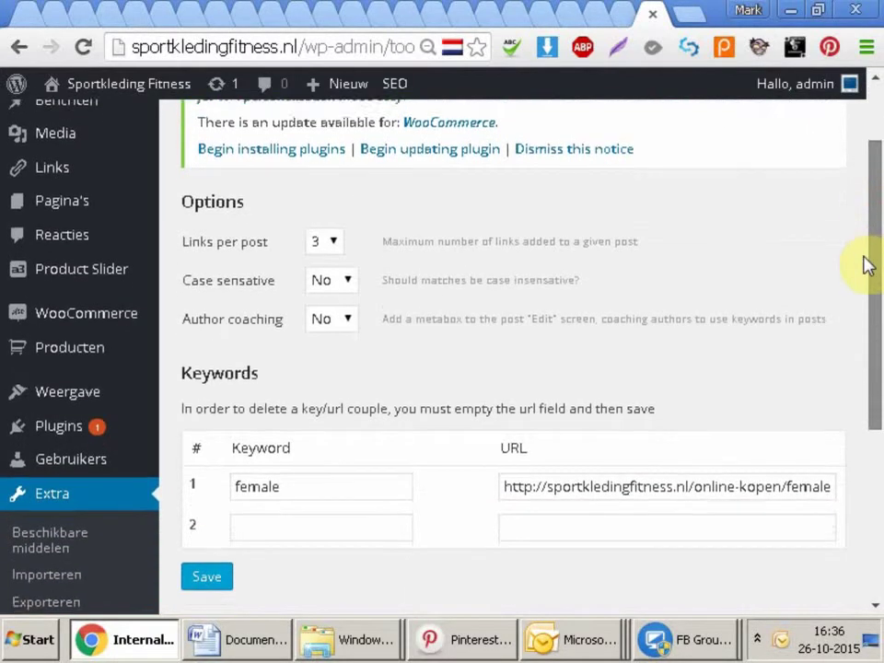
scroll(869, 267, "up", 1)
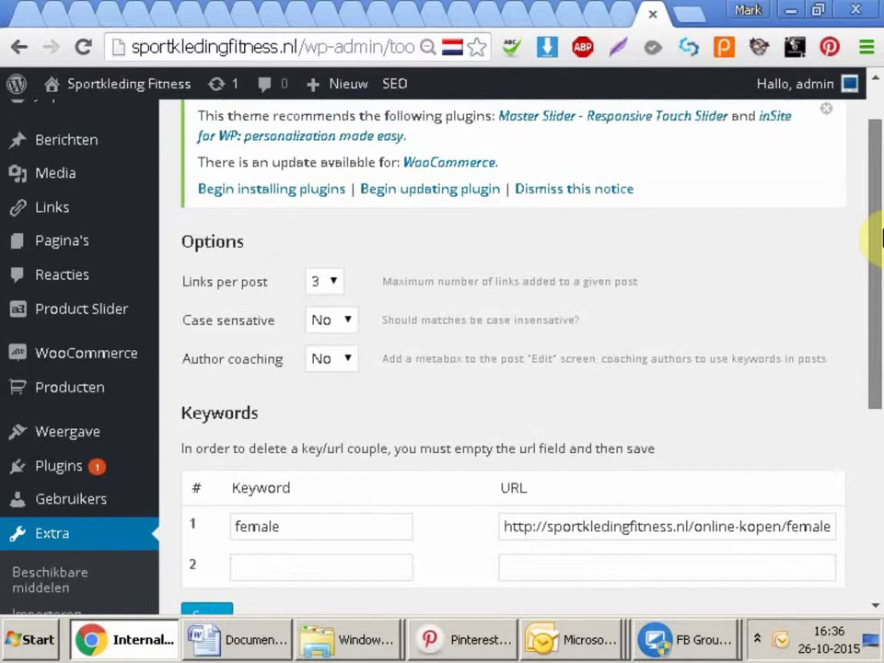
left_click_drag(880, 237, 881, 174)
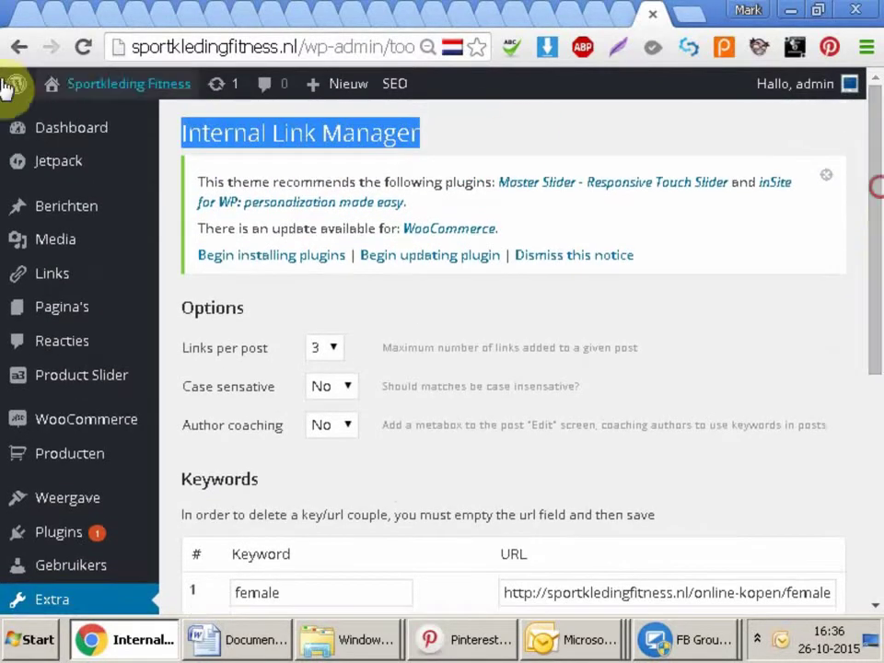
mouse_move(69, 537)
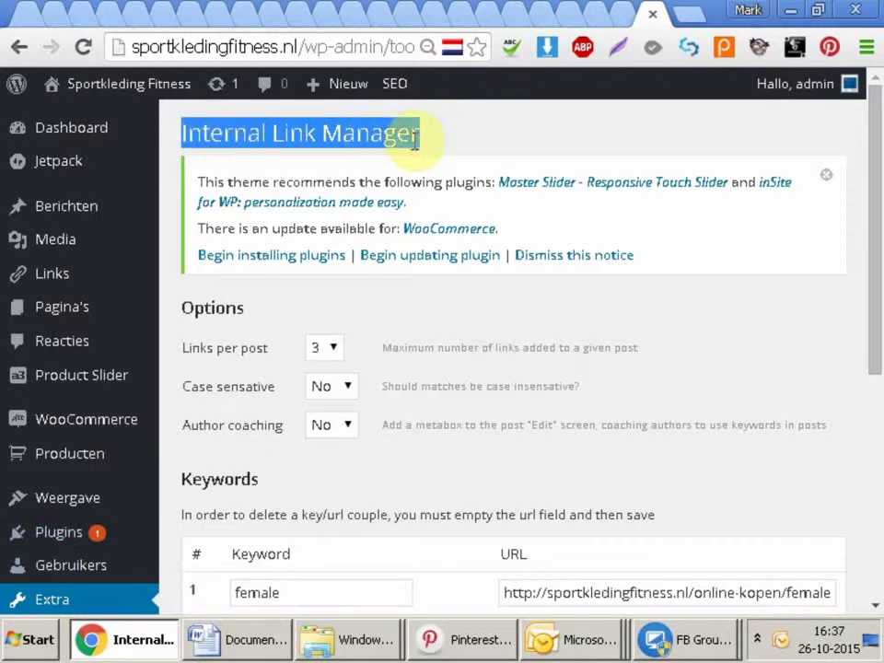
mouse_move(874, 324)
left_mouse_down()
mouse_move(869, 347)
mouse_move(870, 339)
left_mouse_up()
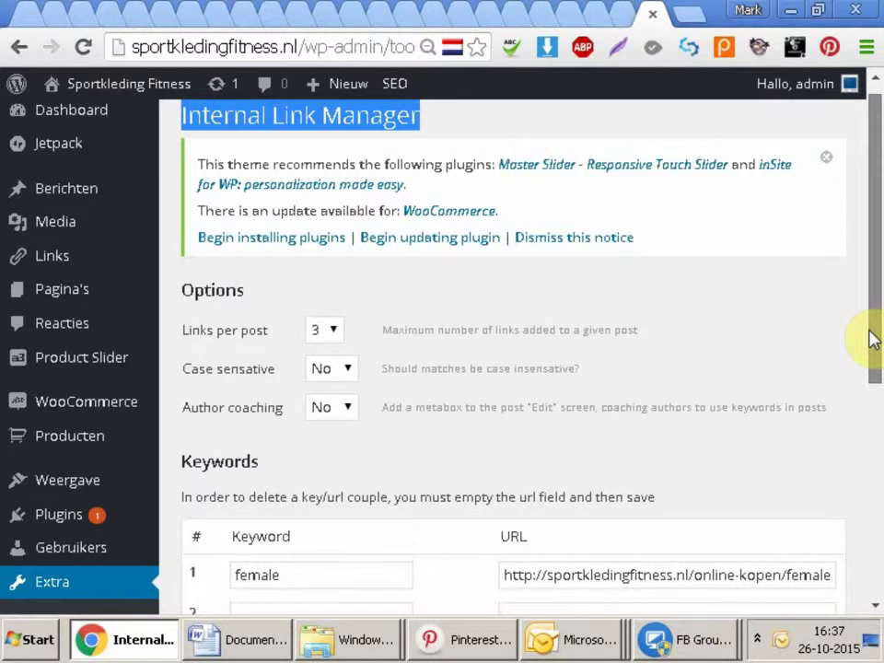
left_click_drag(873, 339, 871, 460)
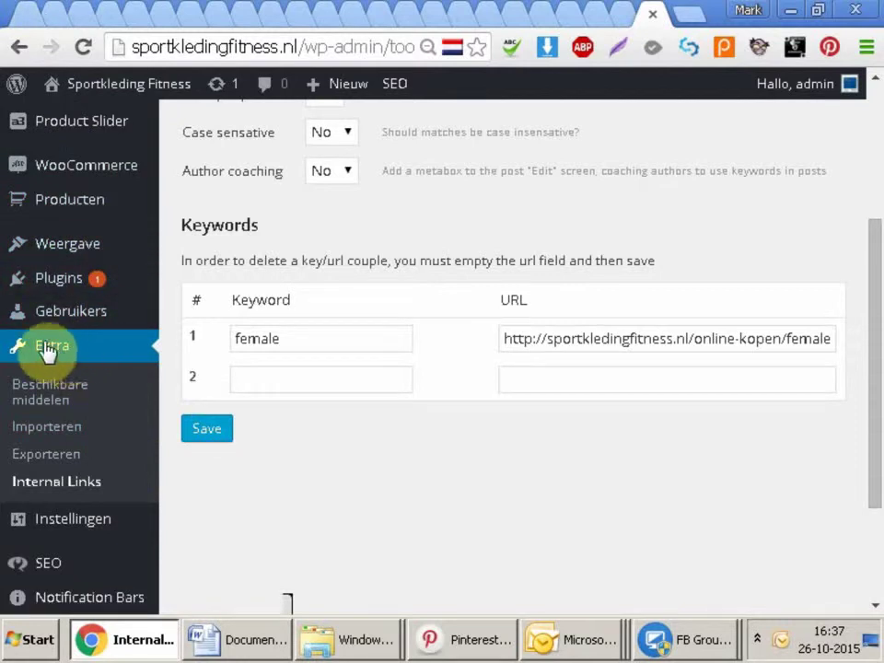
Reload the Internal Links page and choose 3 as the maximum number of links per post.
left_click(72, 493)
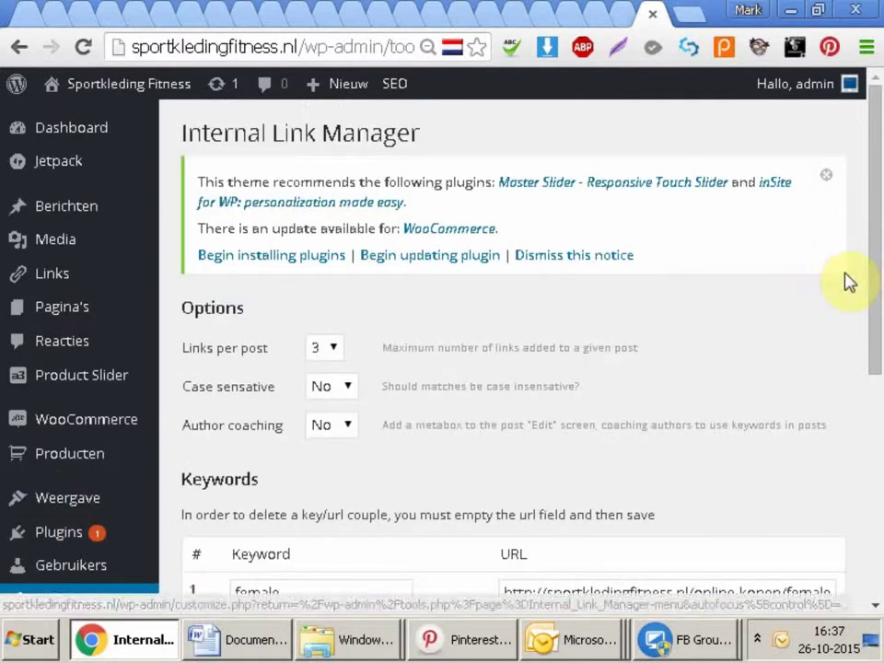
left_click_drag(869, 267, 863, 368)
left_click(323, 167)
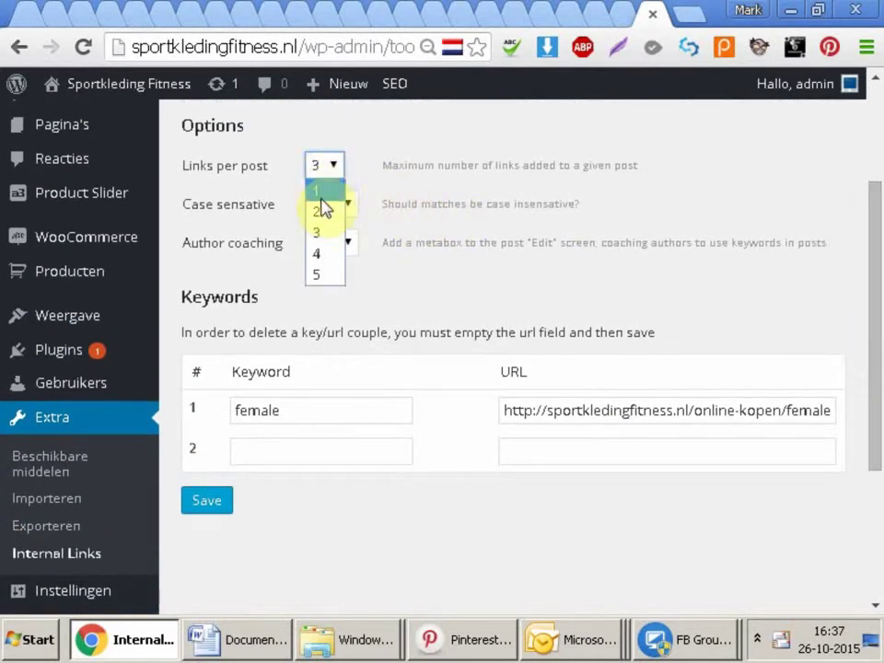
left_click(327, 231)
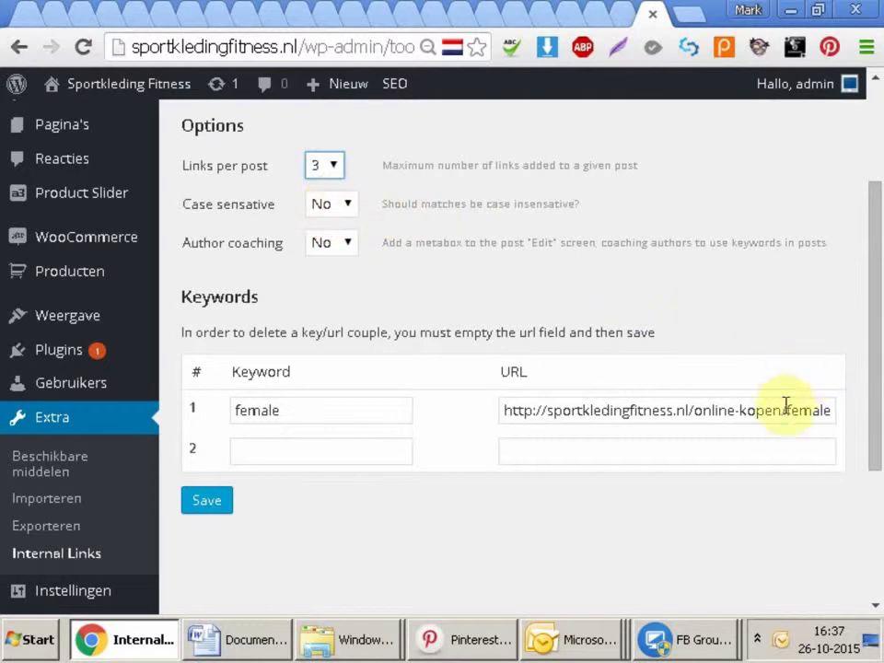
Examine how the category slug ends the URL of the "female" keyword and inspect the empty second URL field.
left_click_drag(786, 420, 874, 417)
left_click(769, 454)
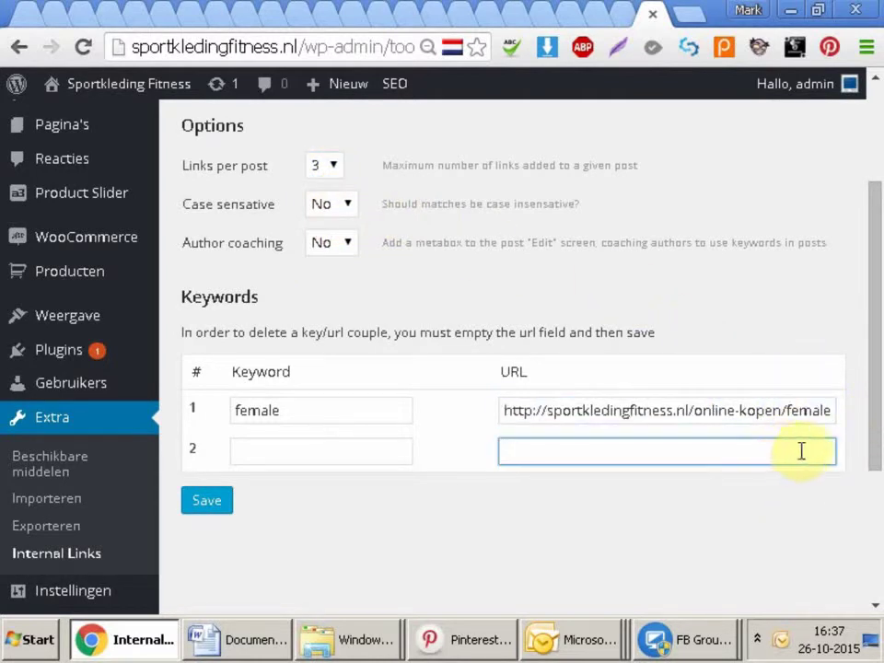
left_click_drag(786, 411, 837, 417)
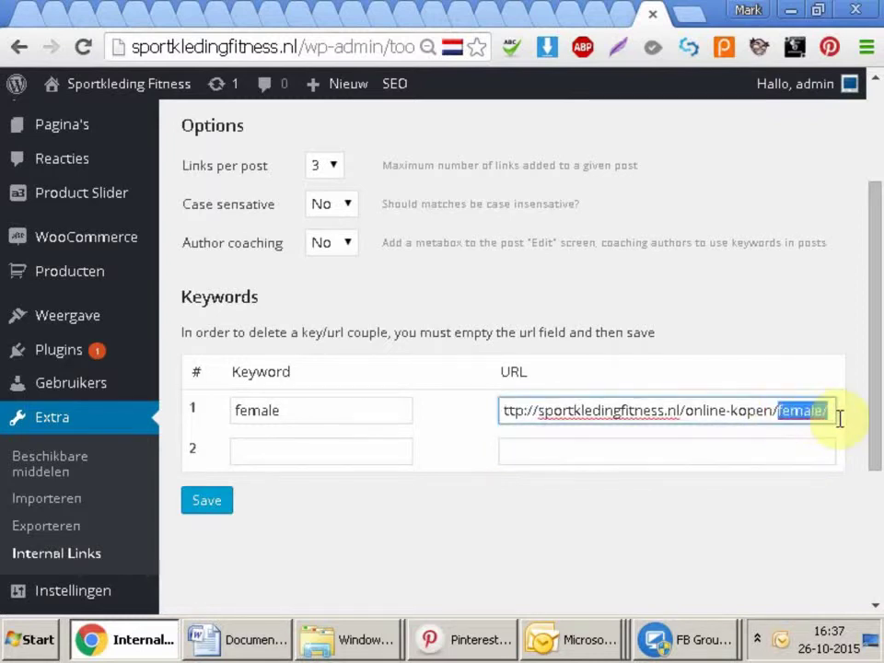
left_click(804, 452)
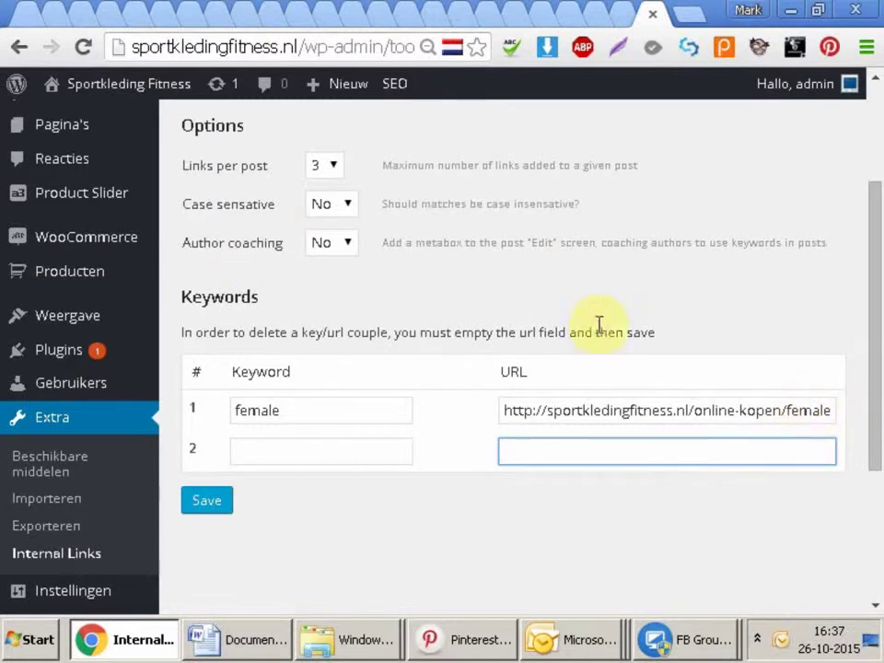
left_click(622, 451)
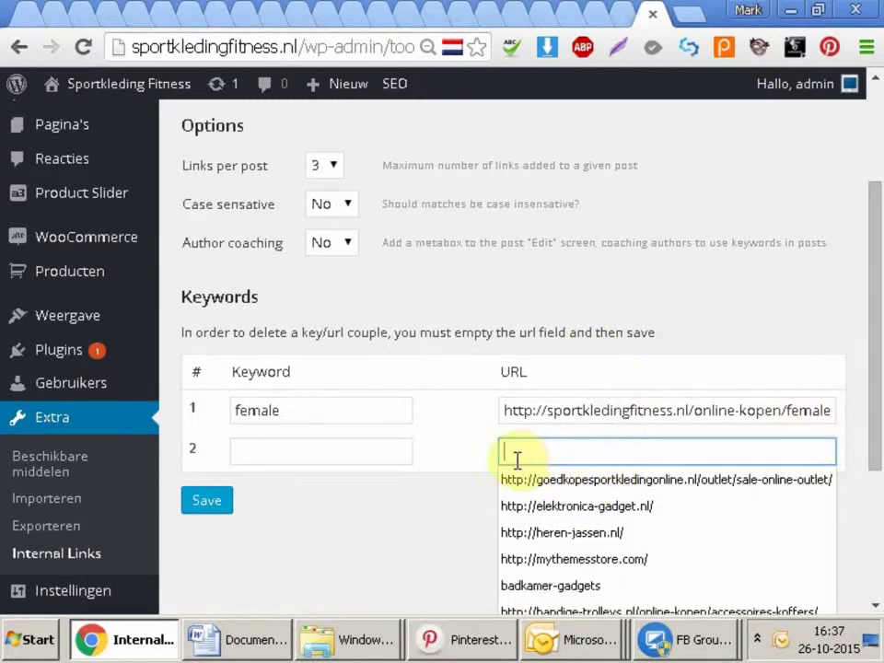
left_click(610, 315)
left_click_drag(790, 409, 880, 414)
left_click(776, 451)
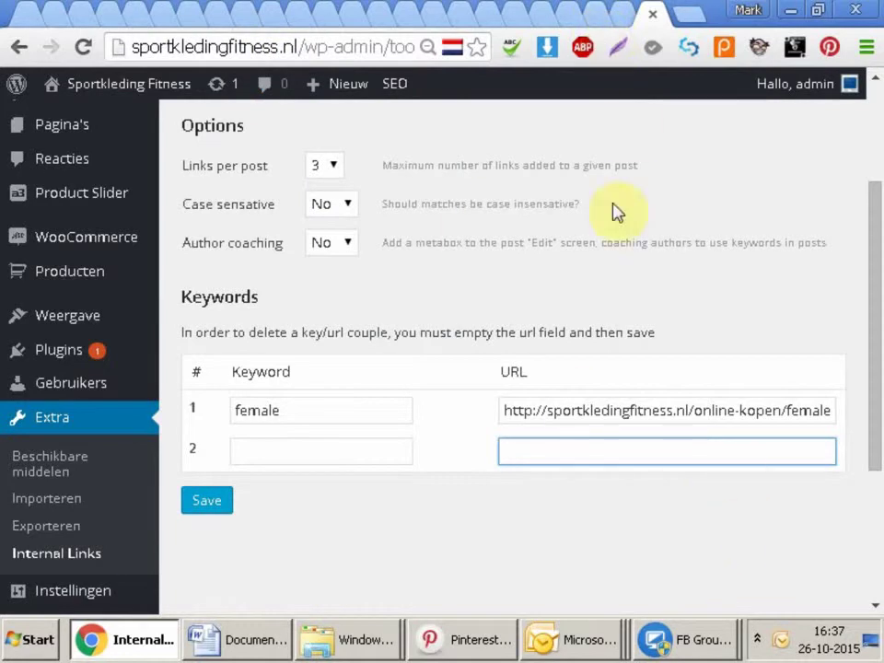
scroll(874, 237, "up", 3)
scroll(875, 308, "down", 2)
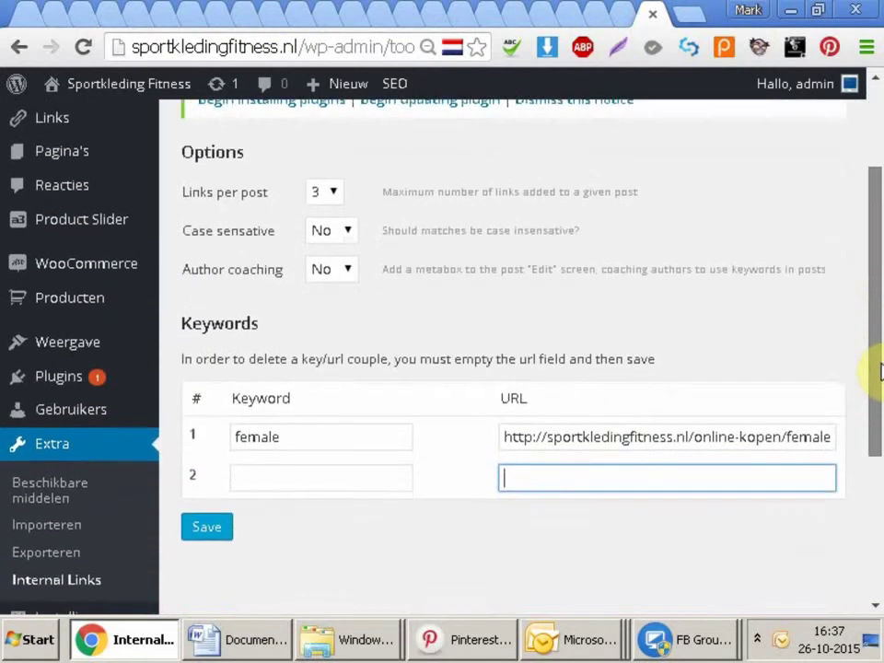
Open the Fitness product category on the public site and copy its full page URL.
left_click(35, 20)
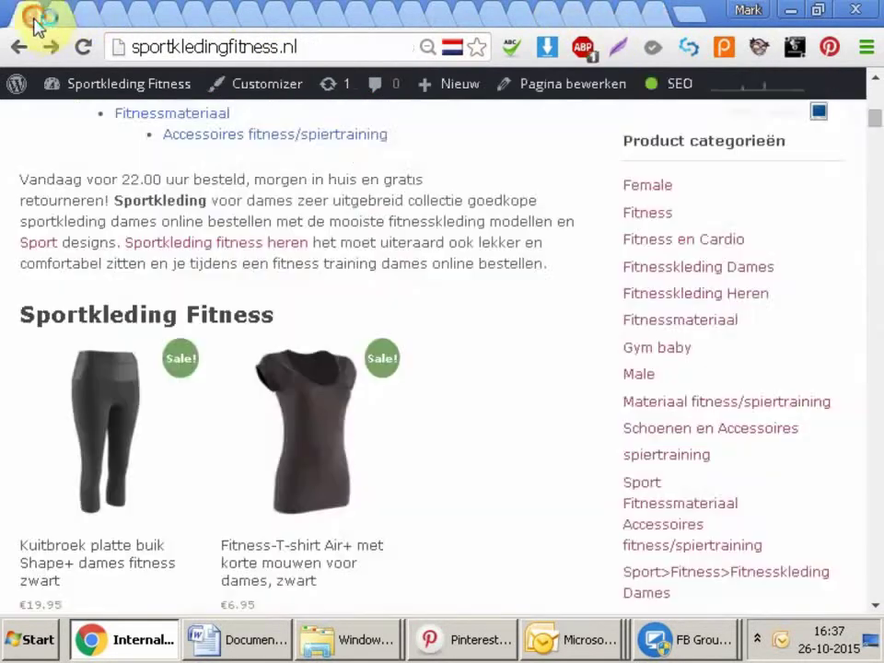
left_click(652, 214)
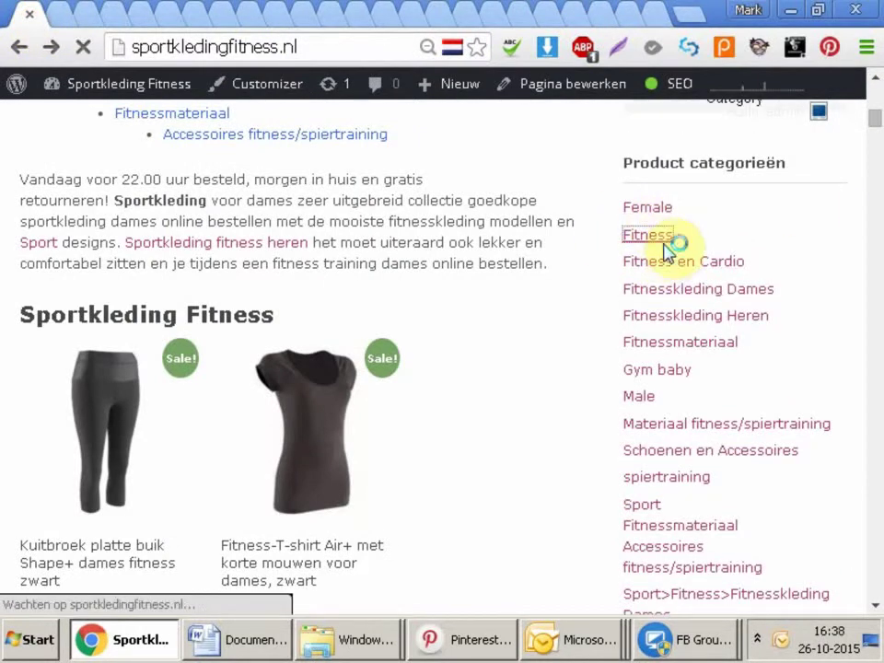
left_click_drag(152, 46, 40, 60)
key("ctrl+c")
left_click(406, 51)
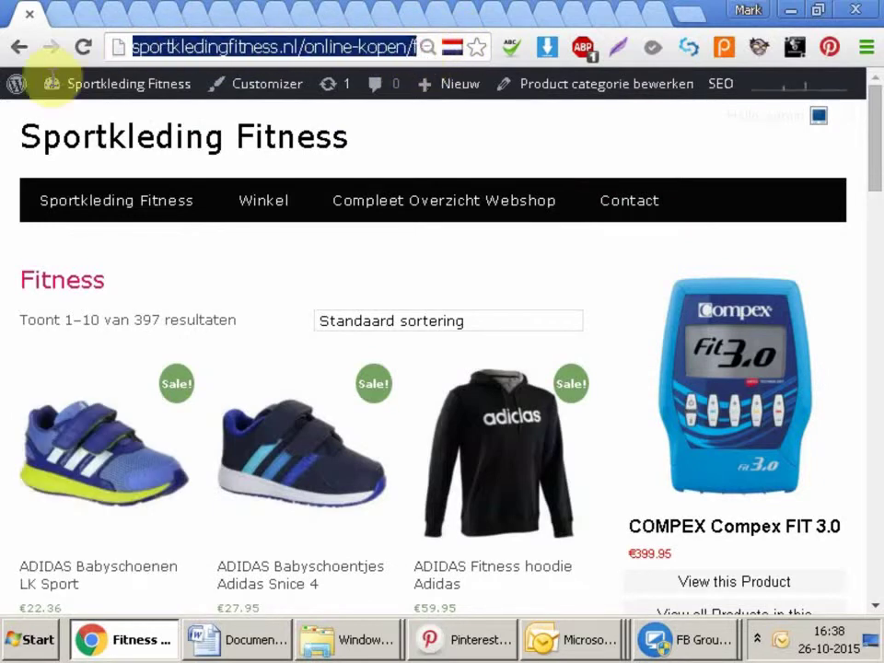
right_click(330, 51)
left_click(420, 122)
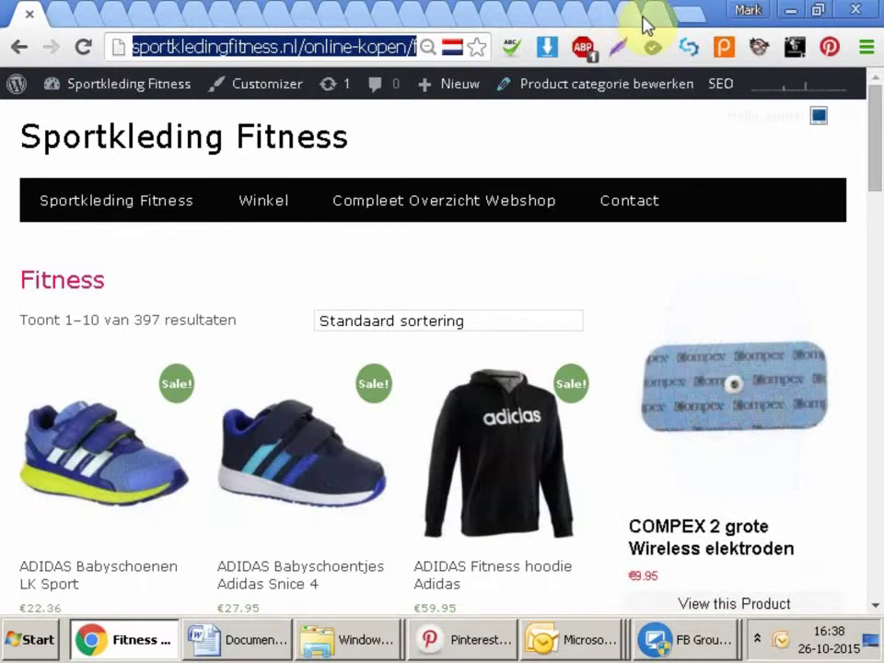
left_click(645, 22)
right_click(527, 469)
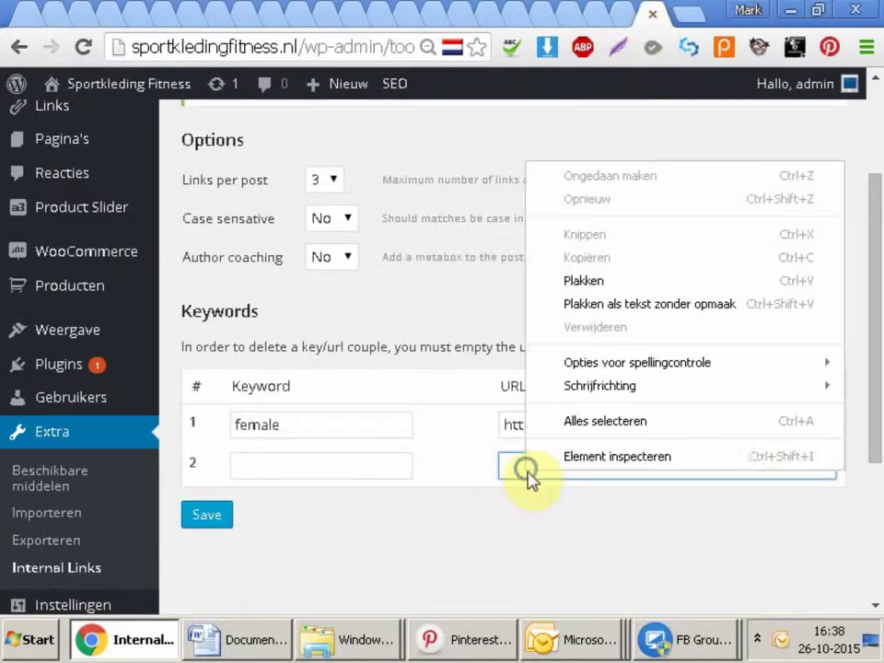
left_click(592, 282)
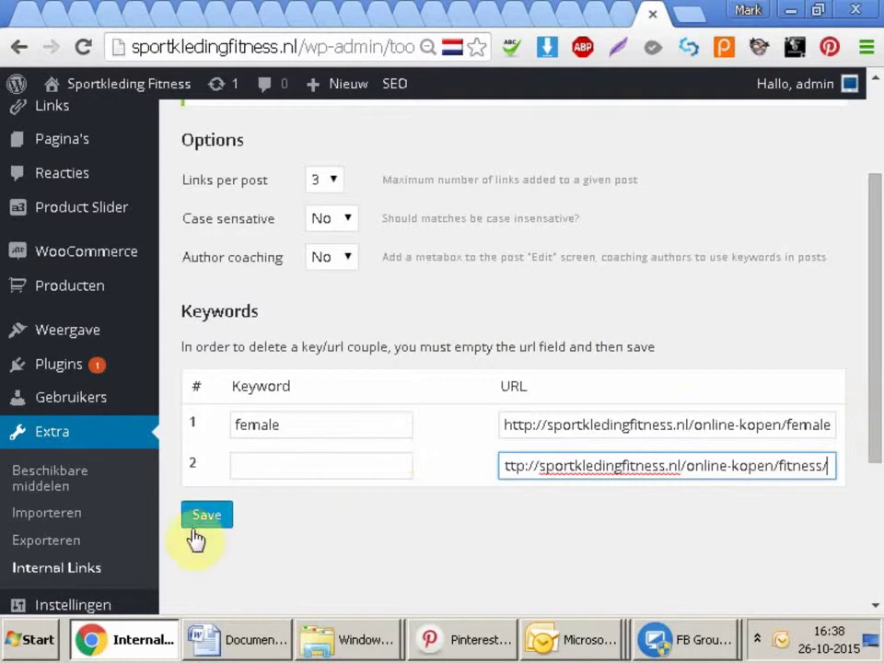
Copy the slug "fitness" from the second row's URL, paste it as that row's keyword and save the settings.
left_click_drag(838, 470, 610, 477)
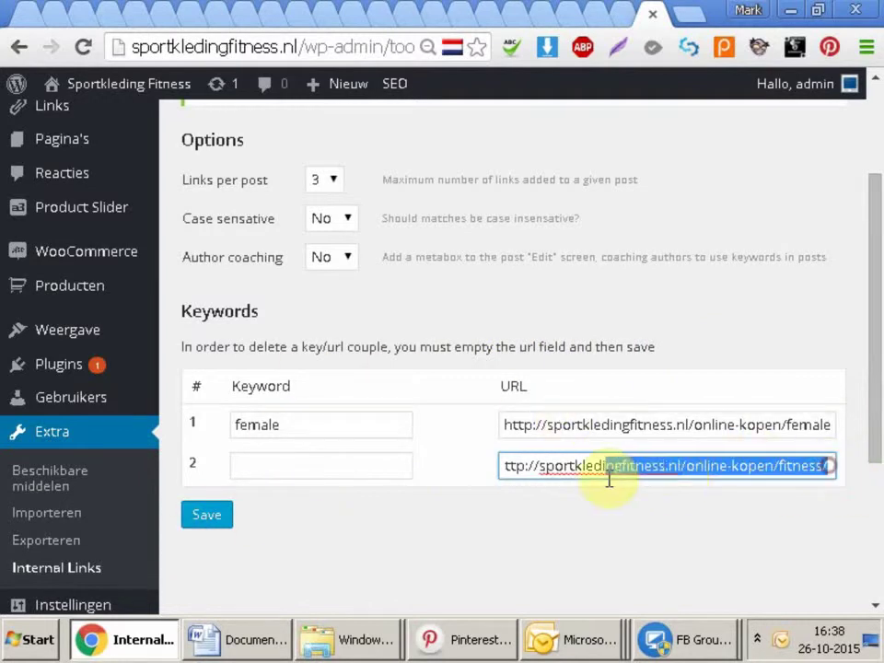
left_click(840, 458)
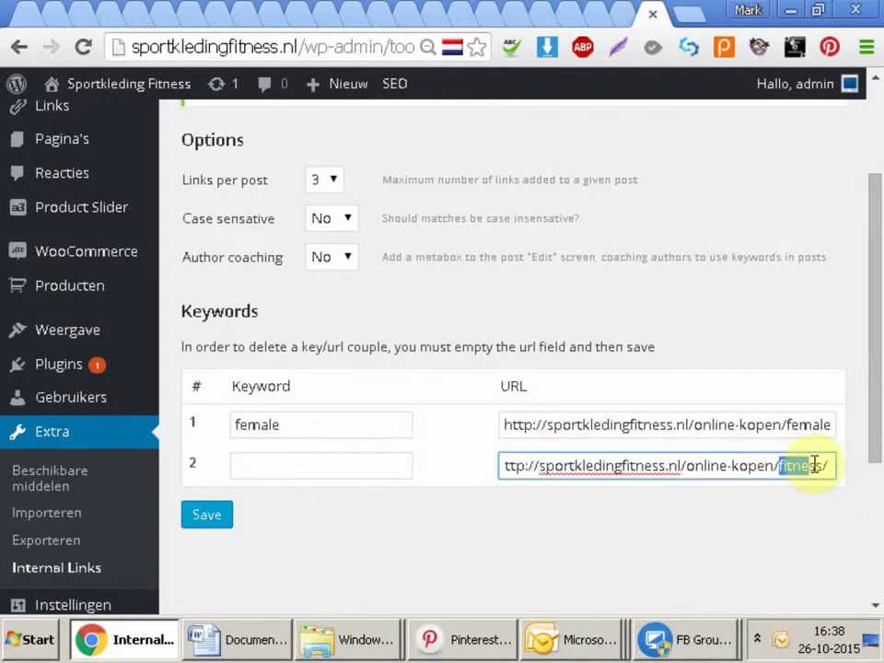
right_click(820, 462)
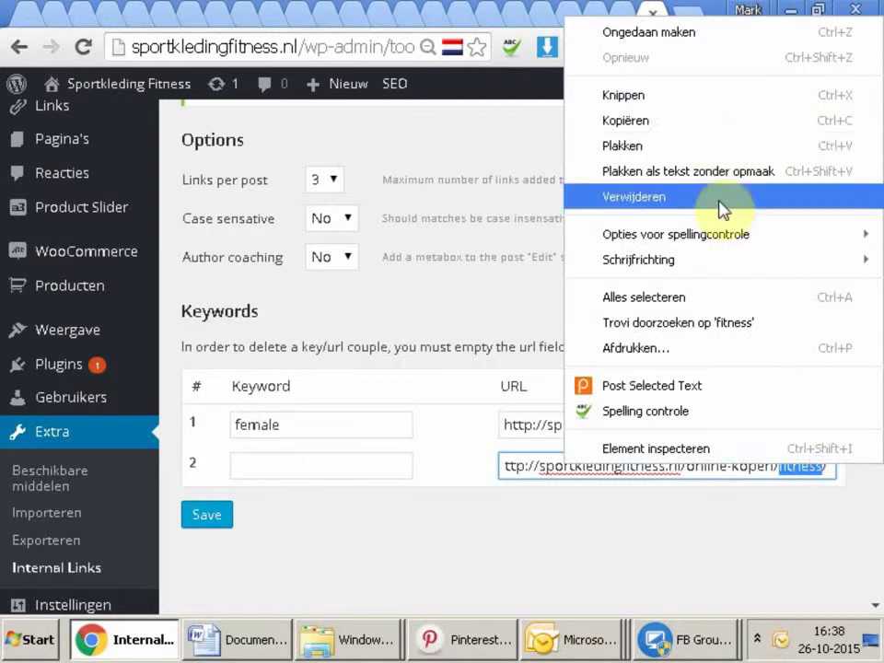
left_click(717, 124)
right_click(303, 465)
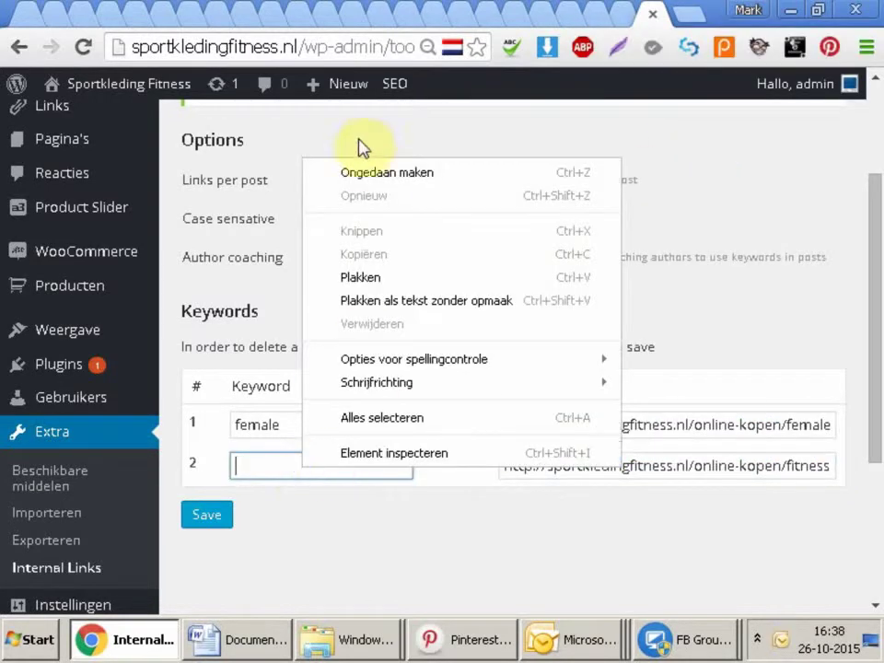
left_click(367, 302)
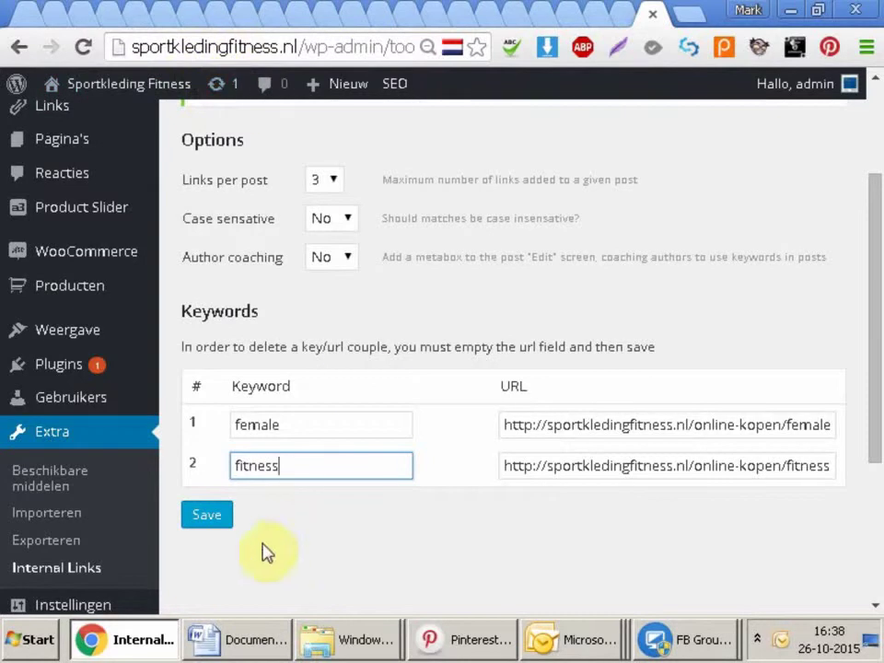
left_click(208, 518)
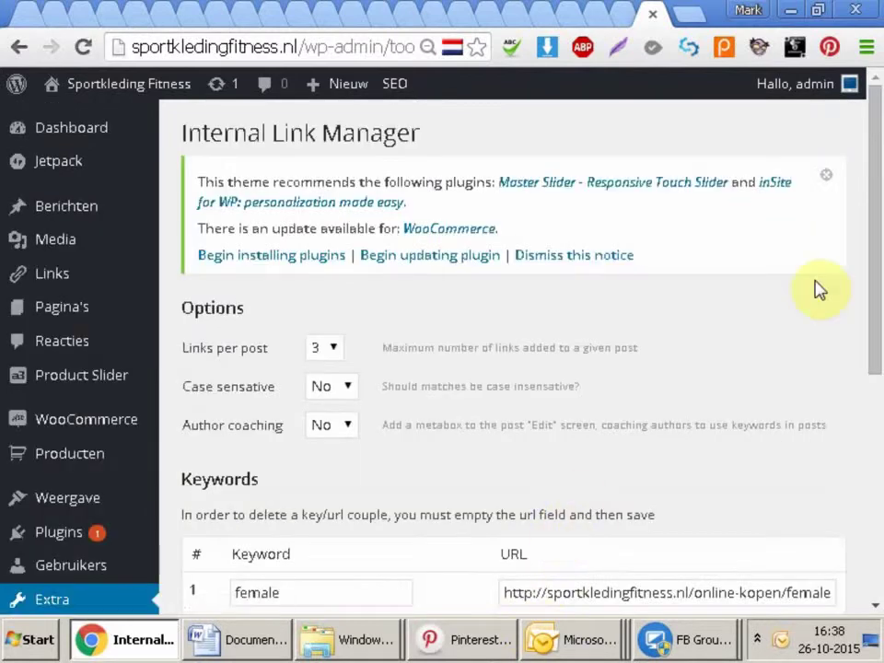
Open the Fitness en Cardio product category on the public site and copy its full page URL.
left_click_drag(875, 241, 873, 376)
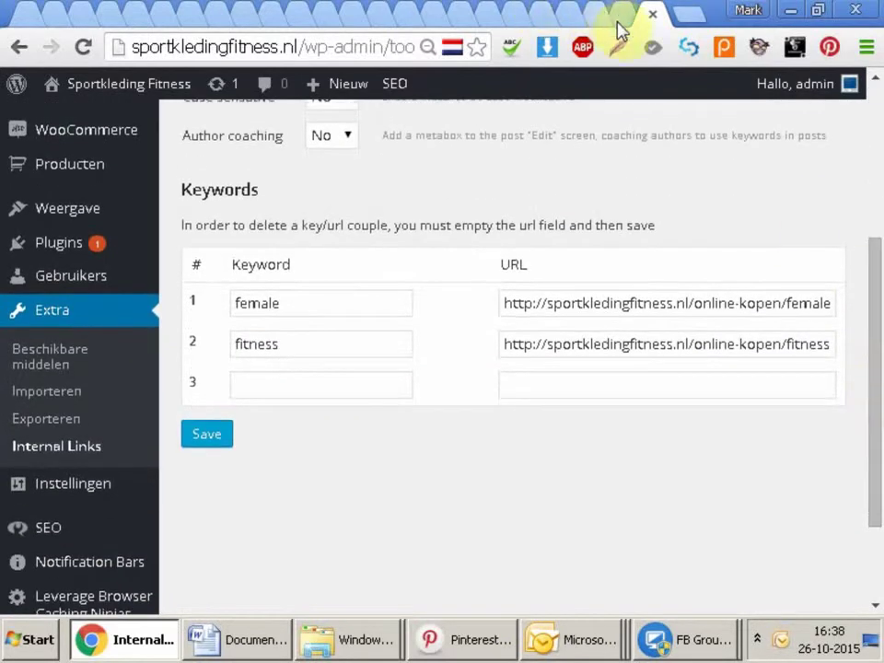
left_click(18, 13)
left_click_drag(874, 112, 874, 232)
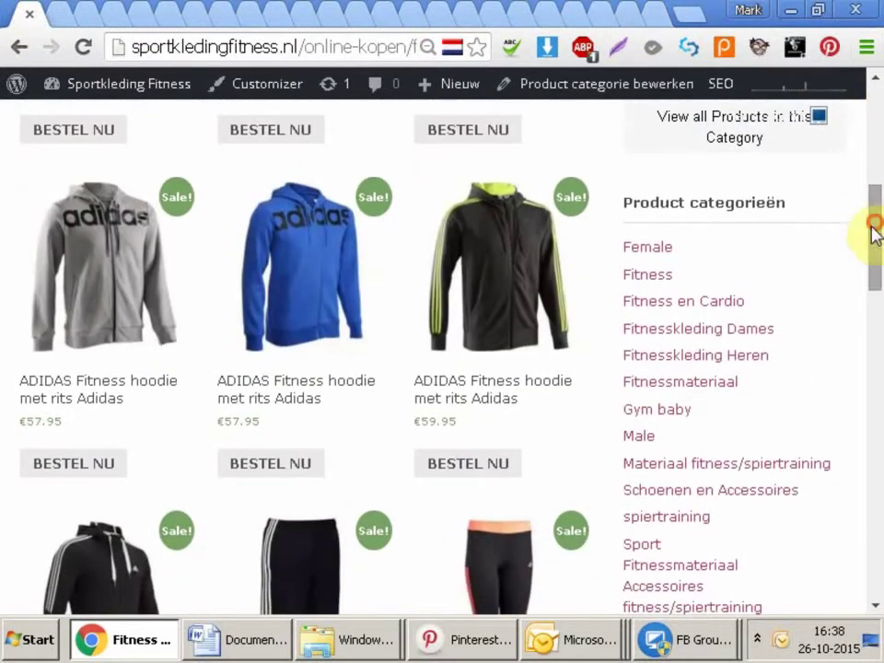
left_click(715, 309)
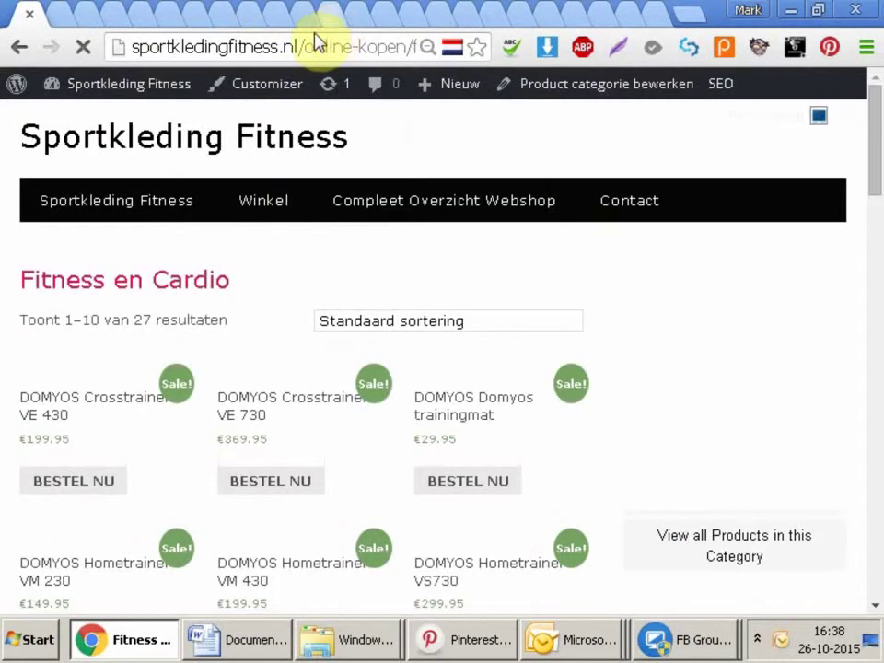
left_click_drag(303, 46, 442, 44)
left_click(387, 48)
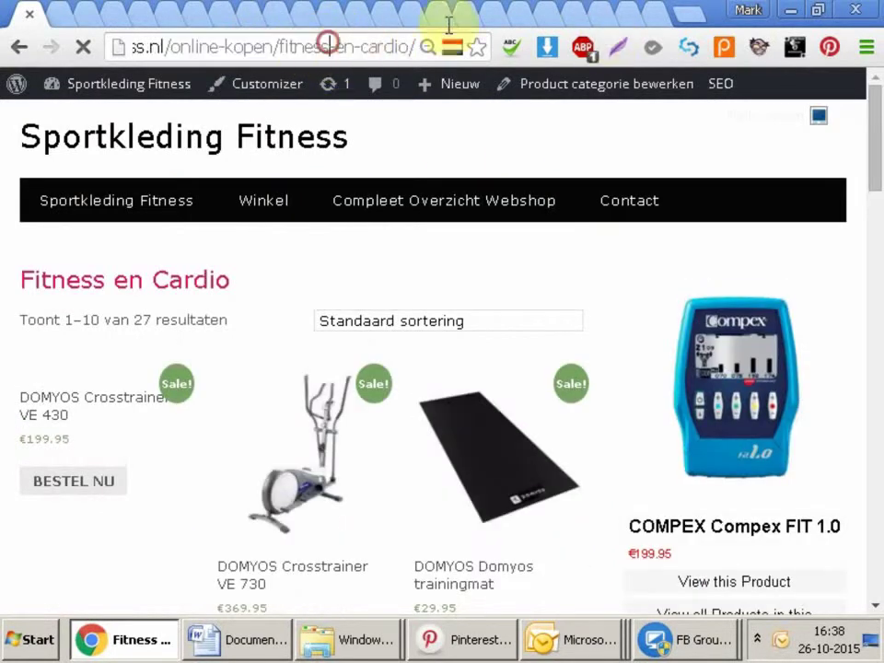
left_click(405, 48)
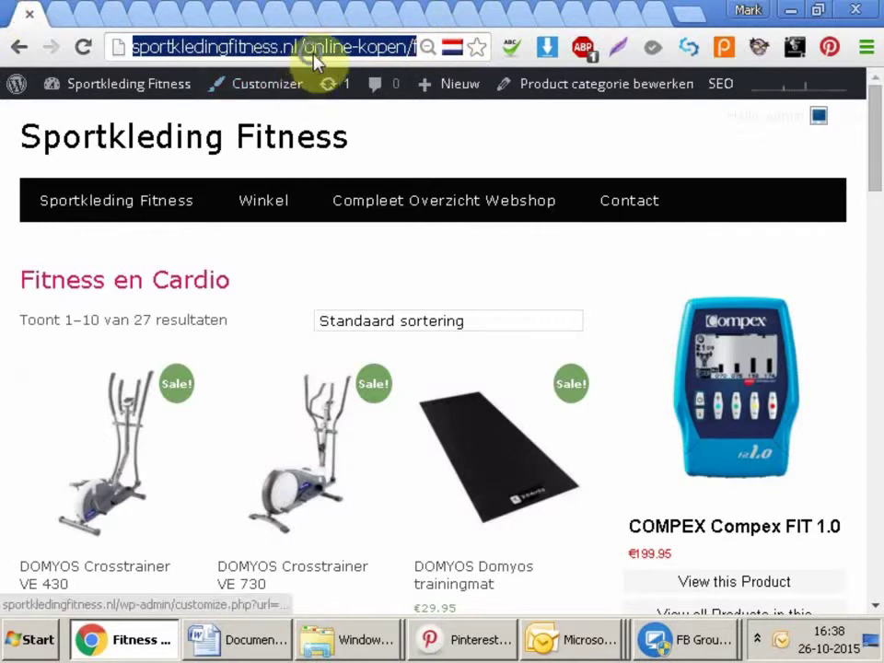
right_click(313, 54)
left_click(461, 129)
left_click(652, 21)
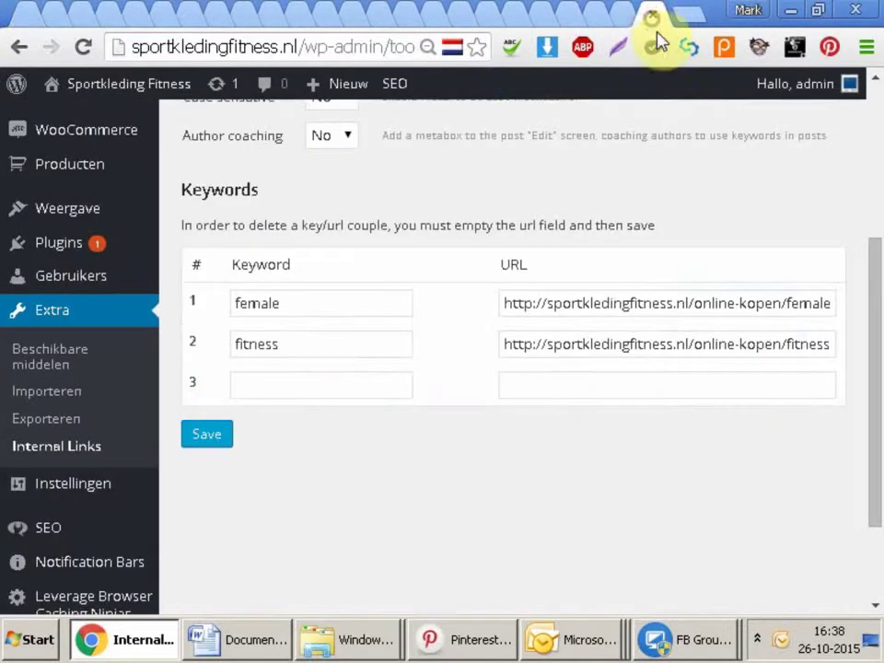
right_click(559, 384)
left_click(636, 194)
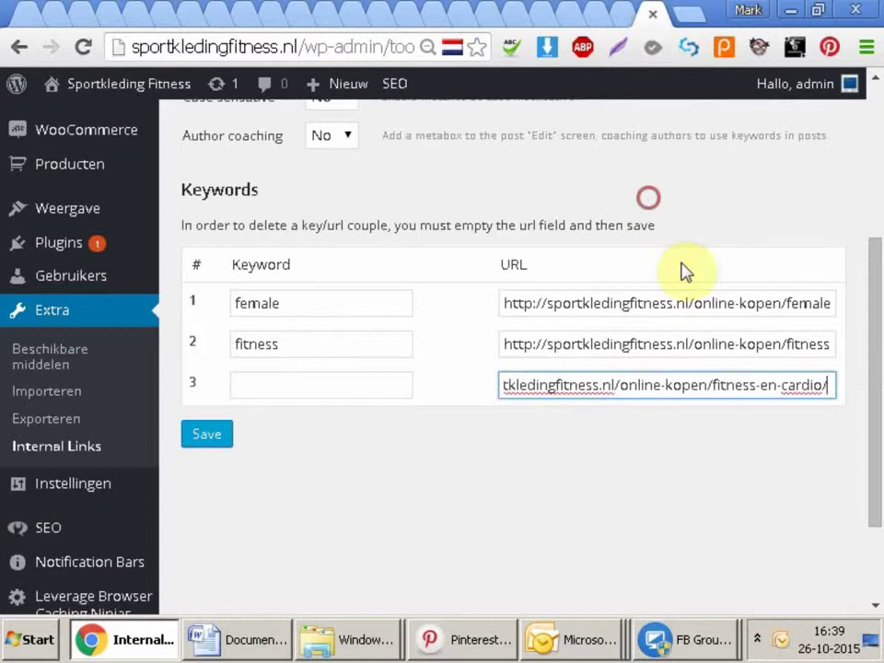
Copy the slug "fitness-en-cardio" from the third URL into that row's keyword and save the settings.
left_click_drag(750, 385, 817, 383)
right_click(816, 385)
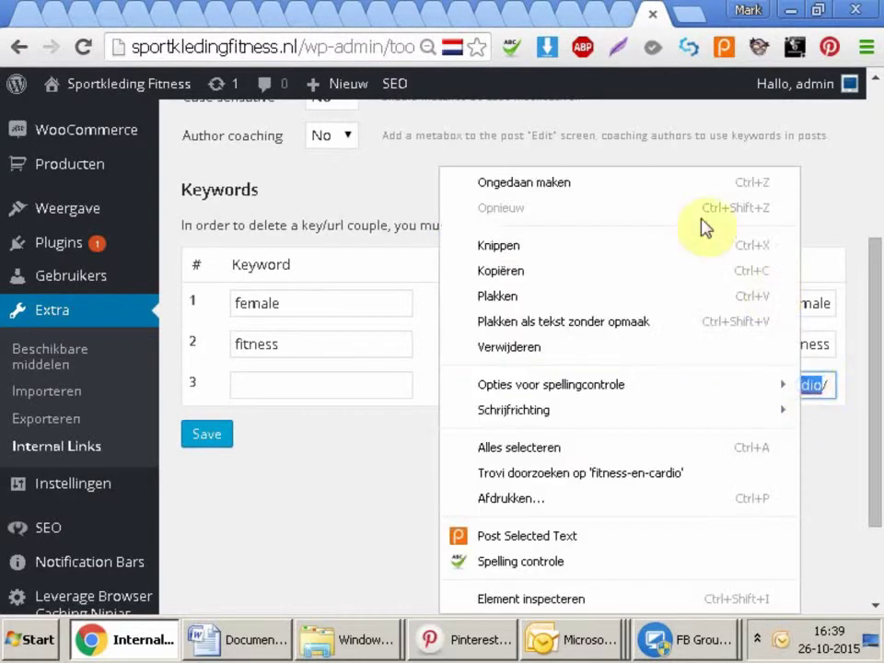
left_click(677, 275)
right_click(304, 379)
left_click(422, 189)
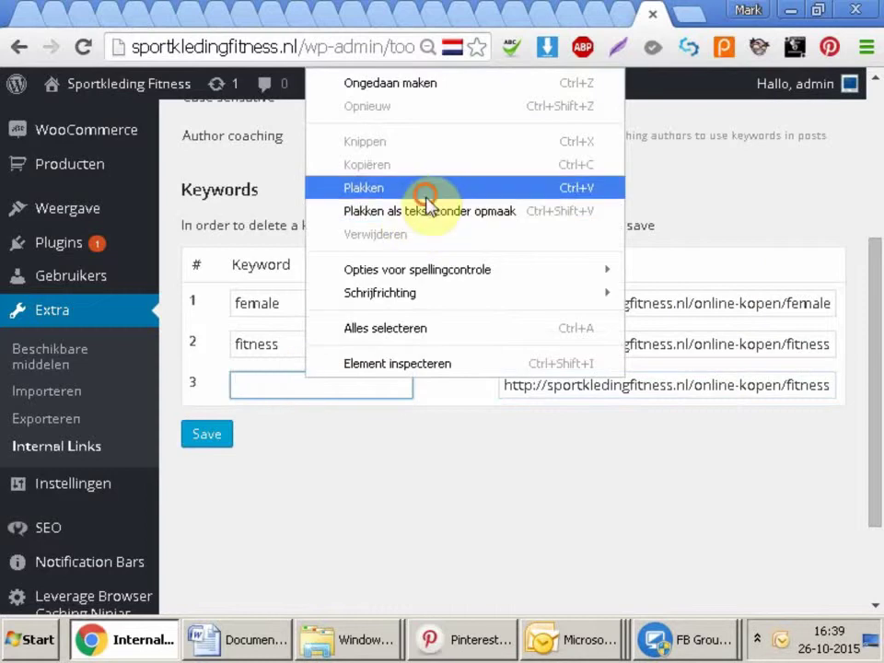
left_click(203, 447)
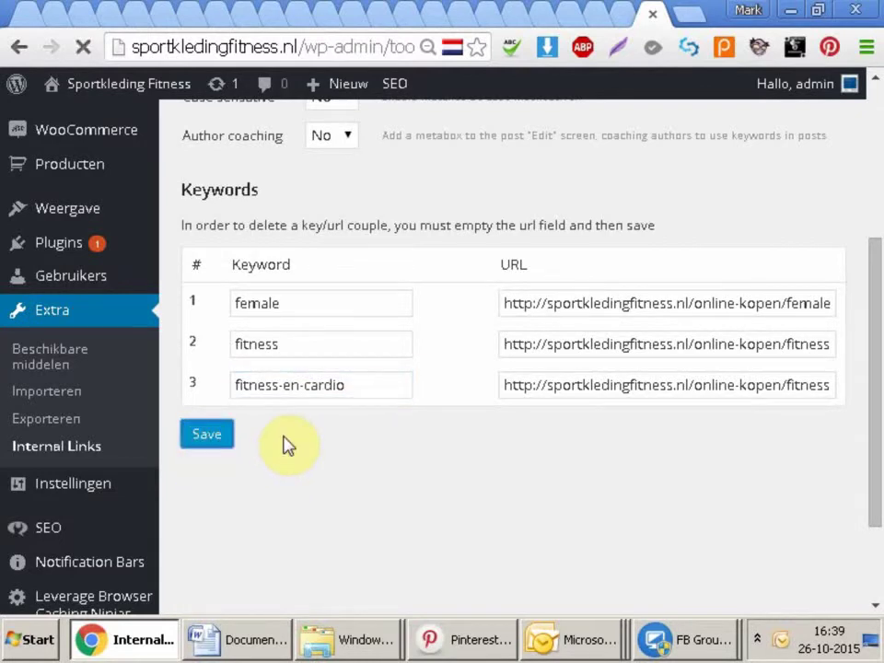
Open the Fitnesskleding Dames product category on the public site and copy its full page URL.
scroll(873, 257, "down", 5)
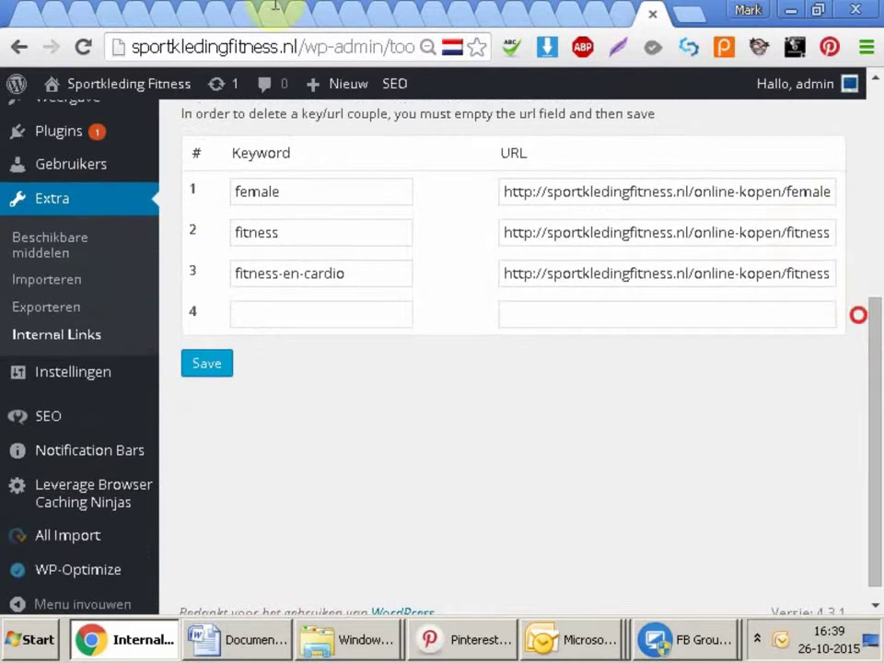
left_click(19, 46)
left_click_drag(872, 114, 875, 221)
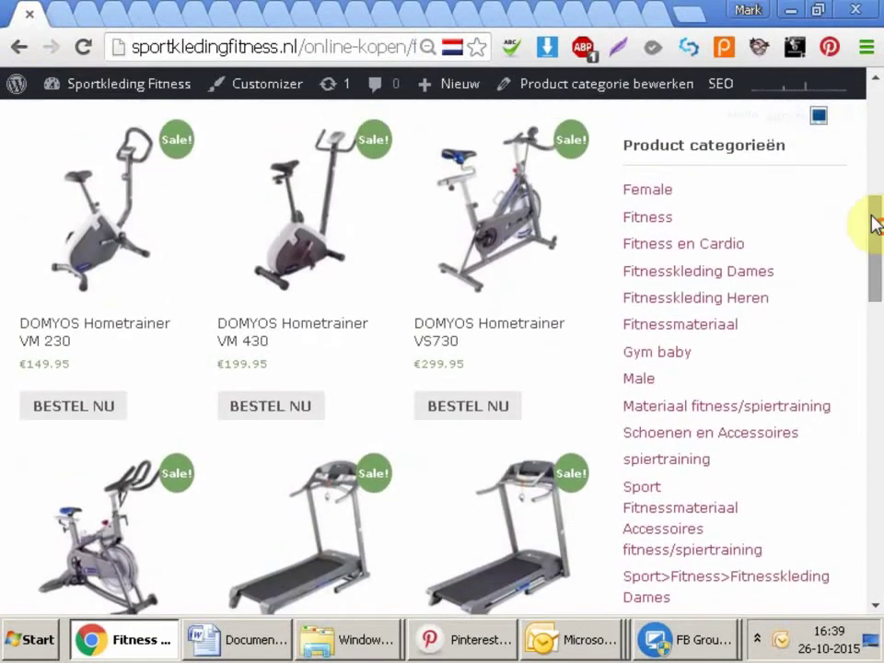
left_click(701, 272)
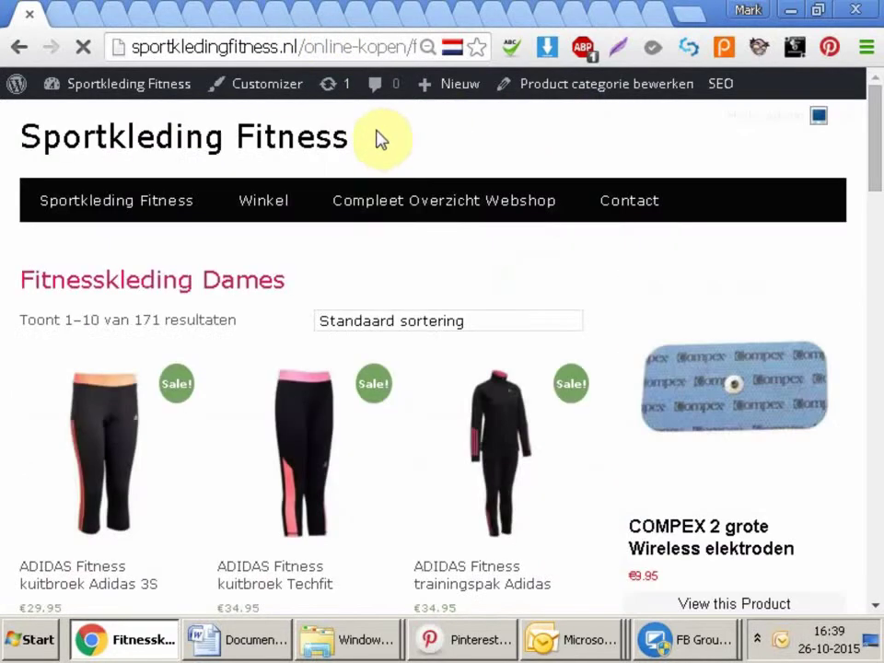
left_click_drag(386, 44, 106, 39)
left_click(419, 47)
right_click(166, 53)
left_click(373, 122)
left_click(657, 20)
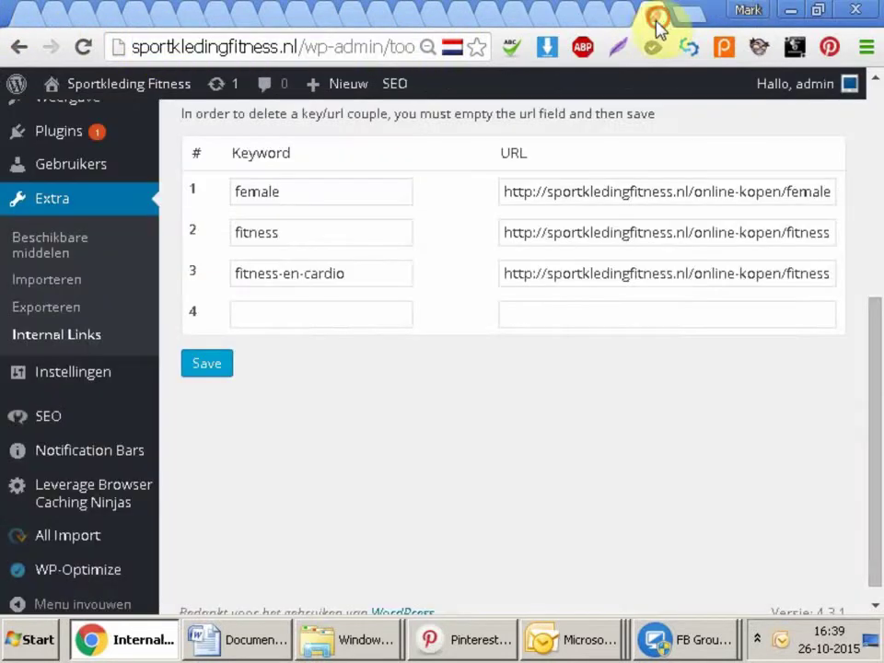
left_click(614, 311)
right_click(612, 311)
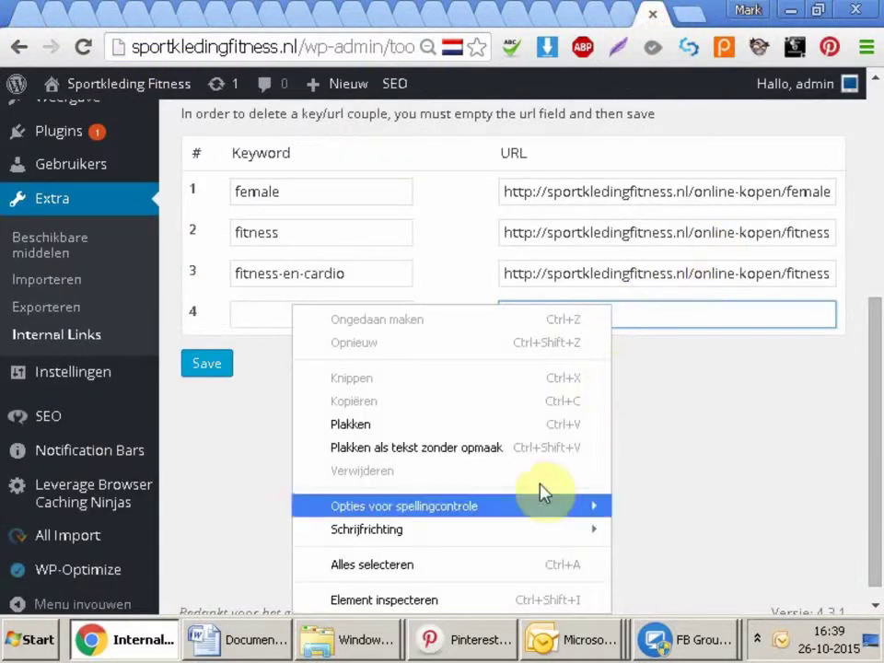
left_click(509, 425)
Copy the slug "fitnesskleding-dames" from the fourth URL into that row's keyword and save the settings.
left_click_drag(684, 315, 869, 325)
key("ctrl+c")
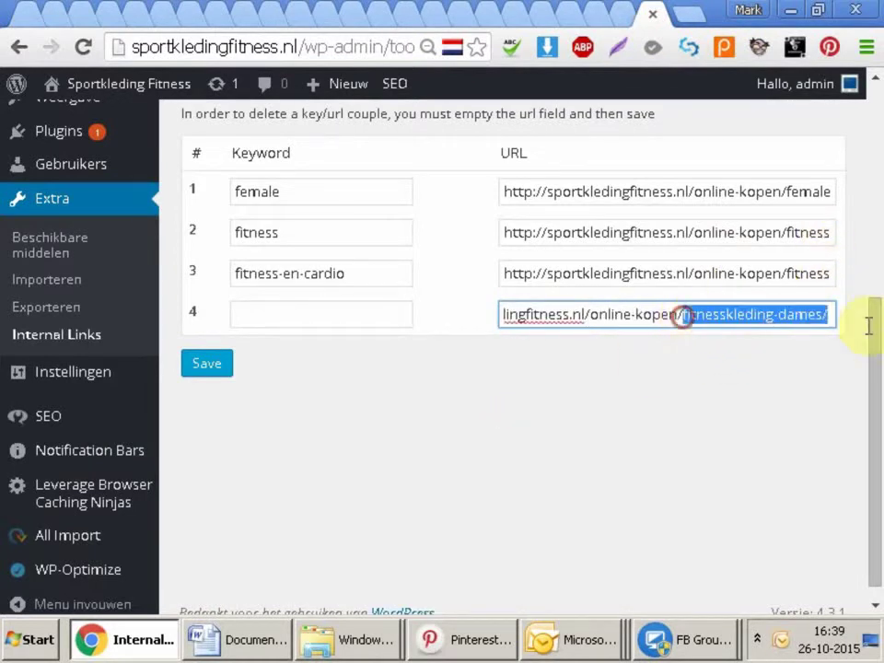
right_click(797, 316)
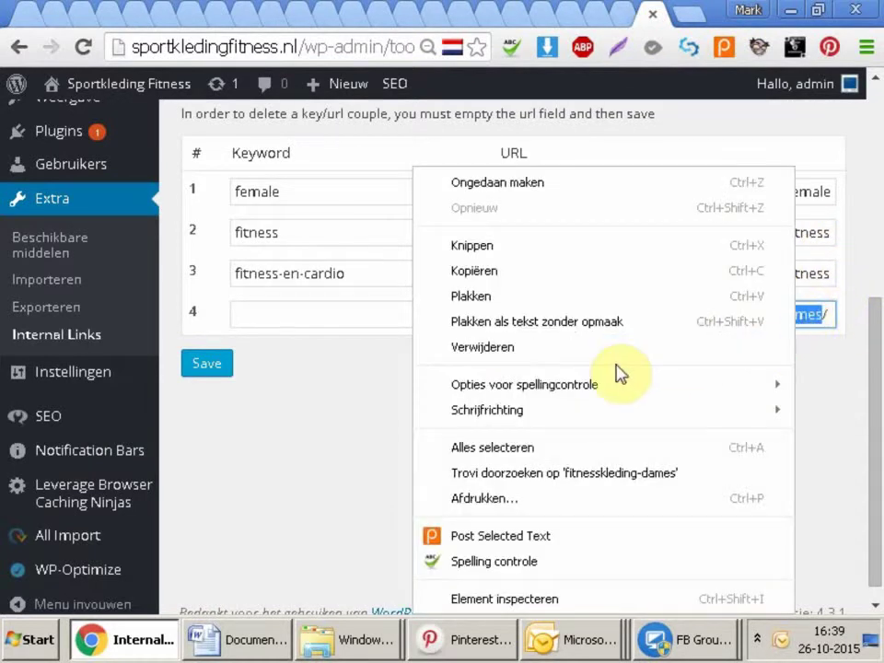
left_click(602, 290)
left_click(316, 311)
right_click(311, 304)
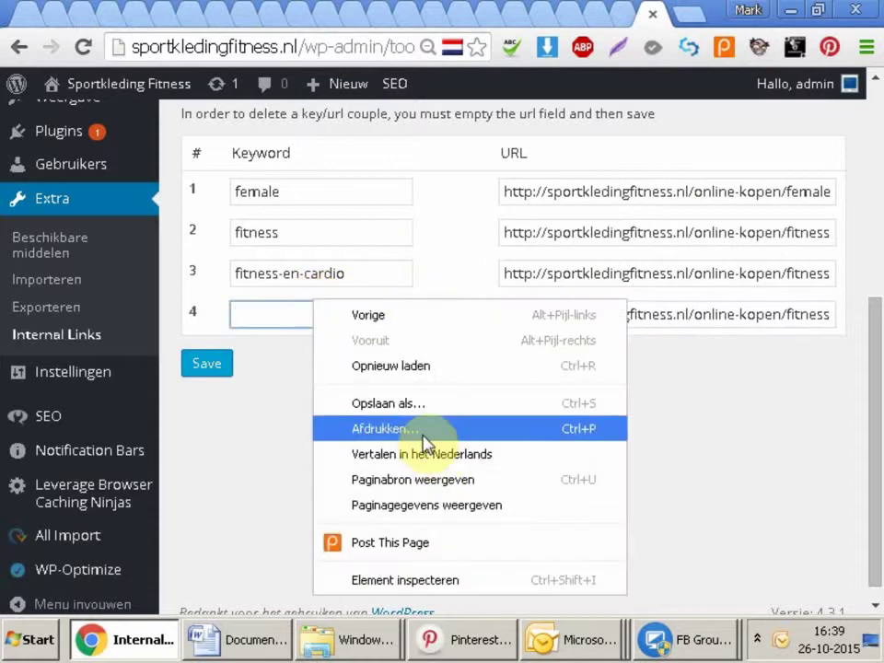
right_click(276, 312)
left_click(401, 425)
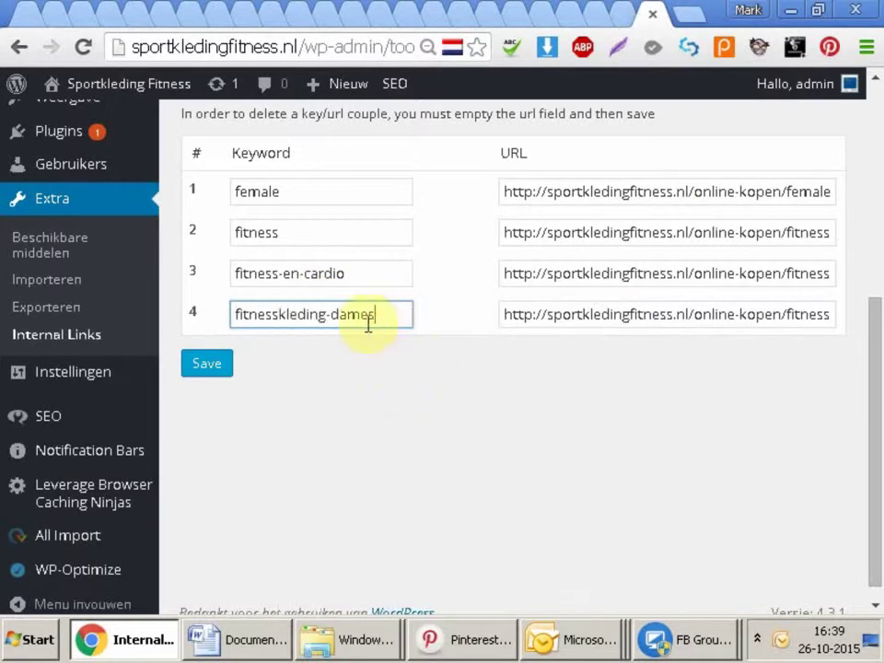
left_click(210, 366)
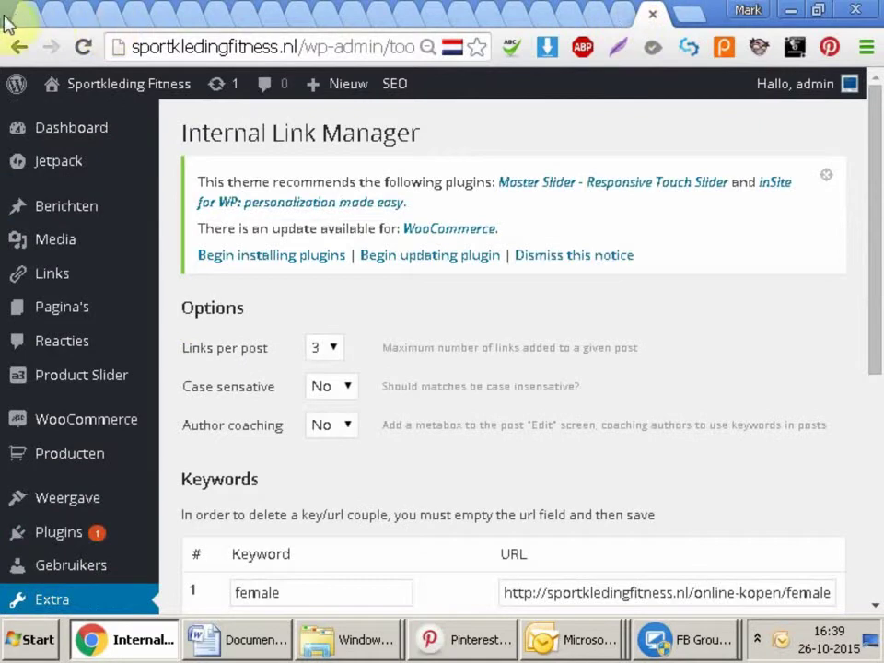
Open the Fitnesskleding Heren product category on the public site and copy its full page URL.
left_click(17, 14)
left_click_drag(877, 113, 882, 213)
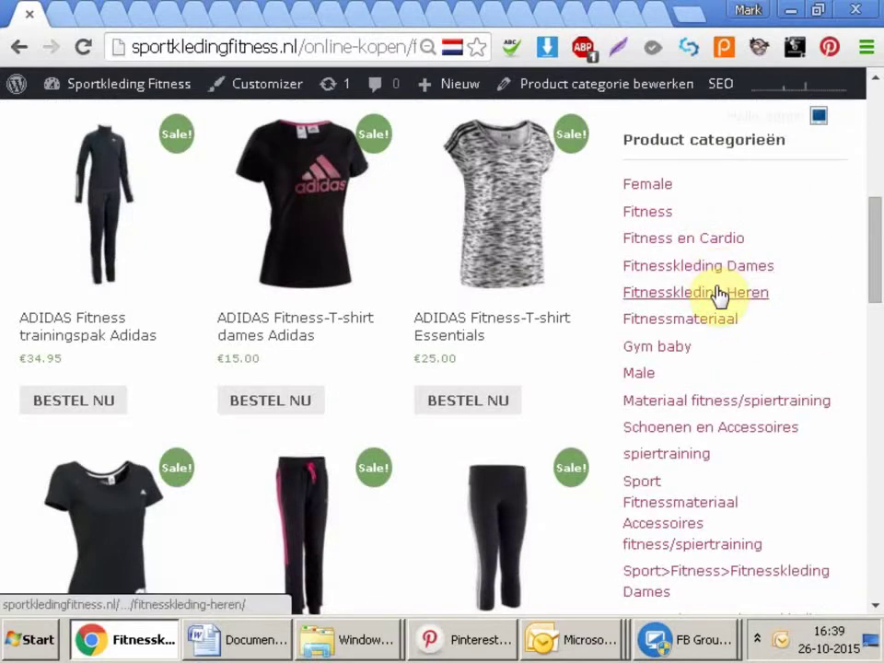
left_click(719, 295)
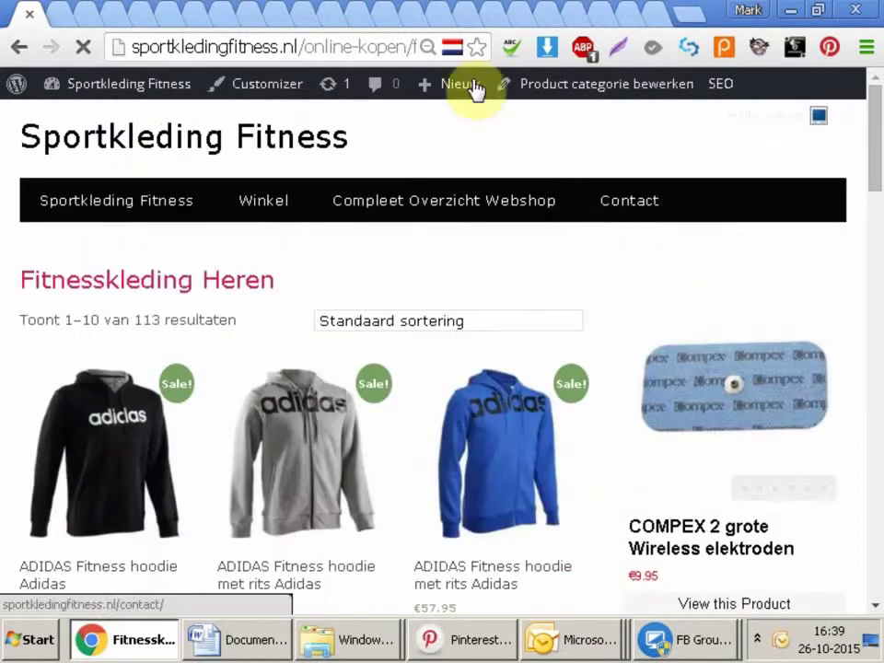
left_click_drag(380, 46, 438, 89)
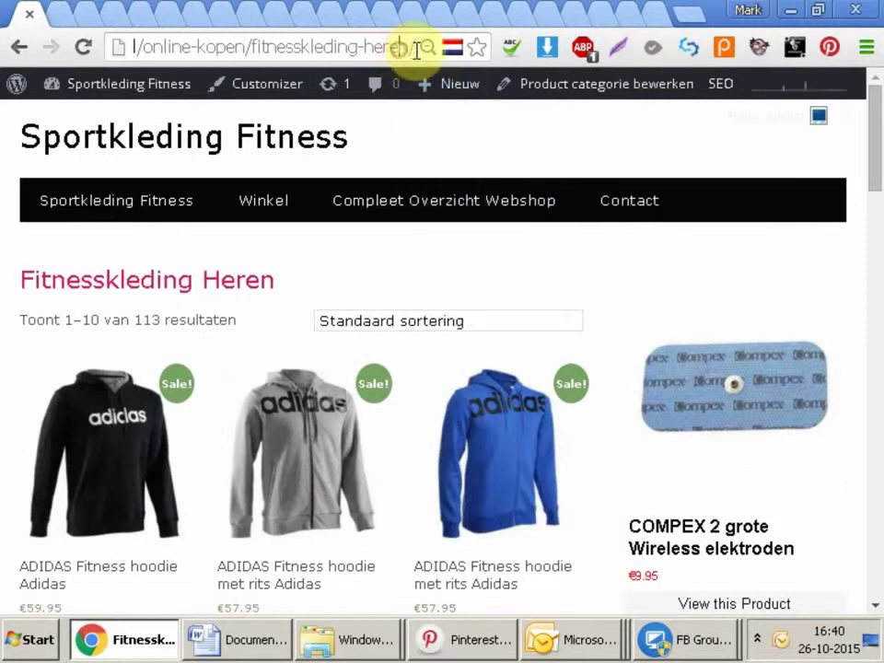
left_click_drag(417, 49, 164, 57)
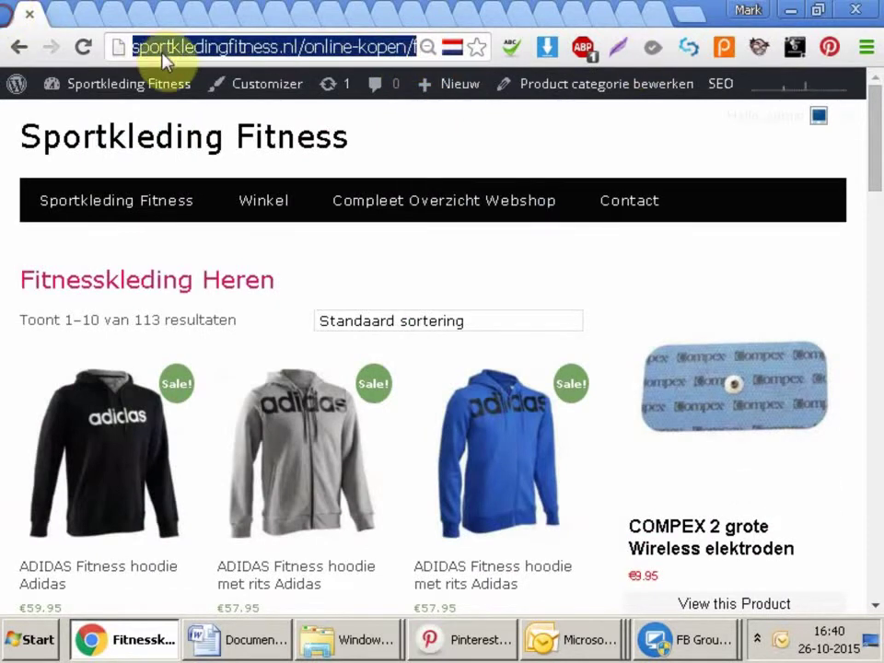
right_click(175, 55)
left_click(287, 138)
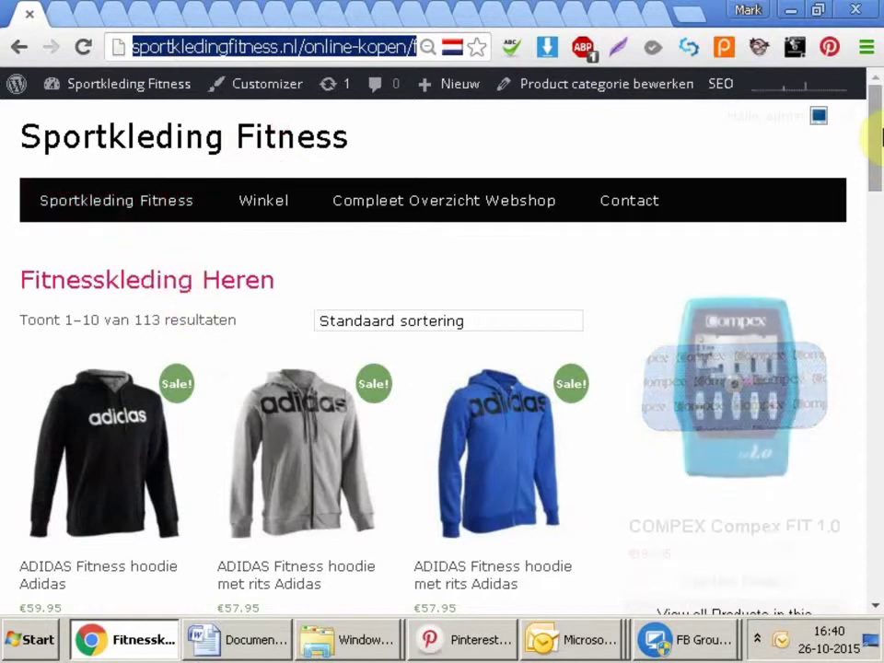
left_click_drag(869, 134, 663, 138)
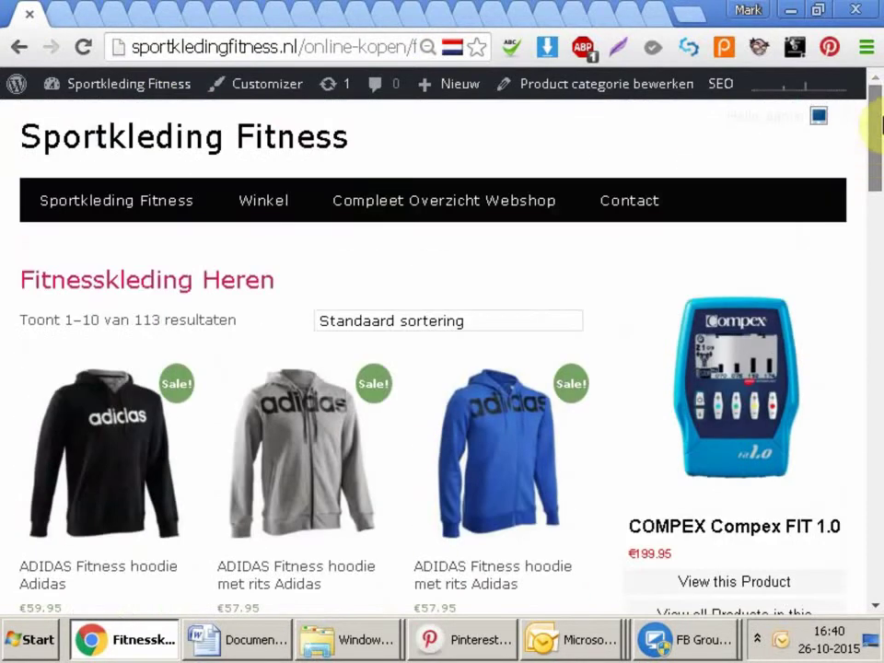
left_click(651, 20)
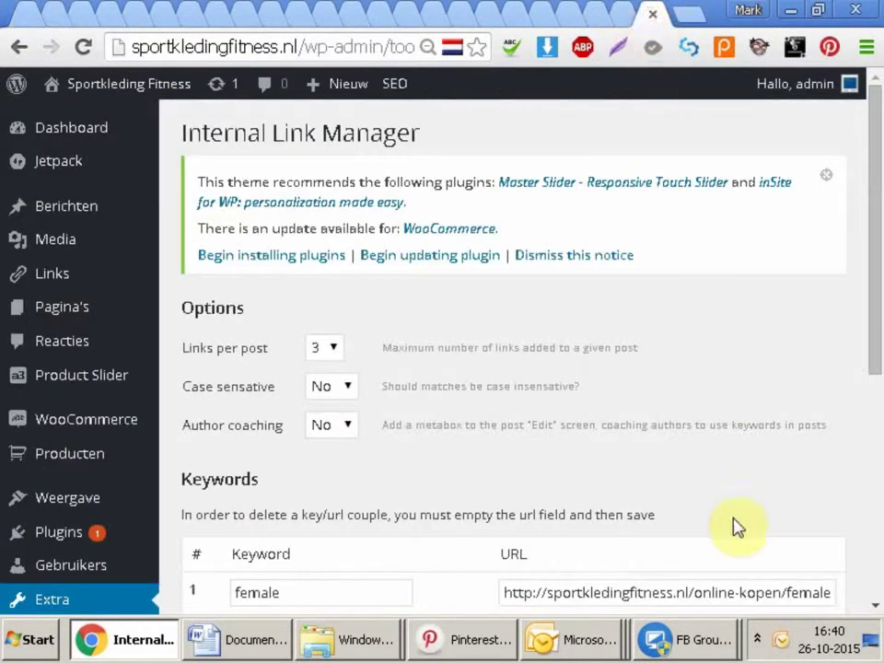
left_click_drag(878, 197, 878, 425)
right_click(530, 341)
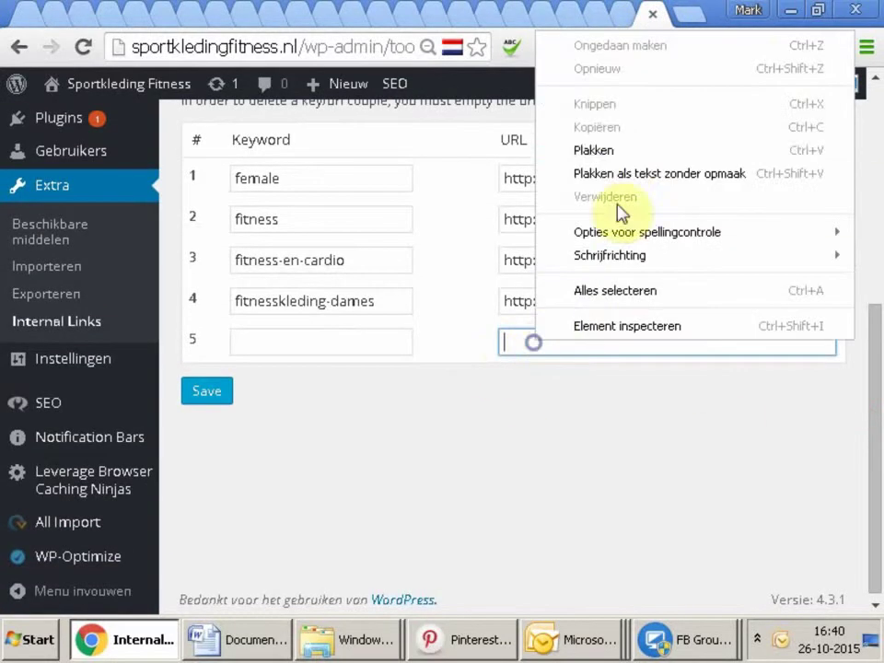
left_click(627, 157)
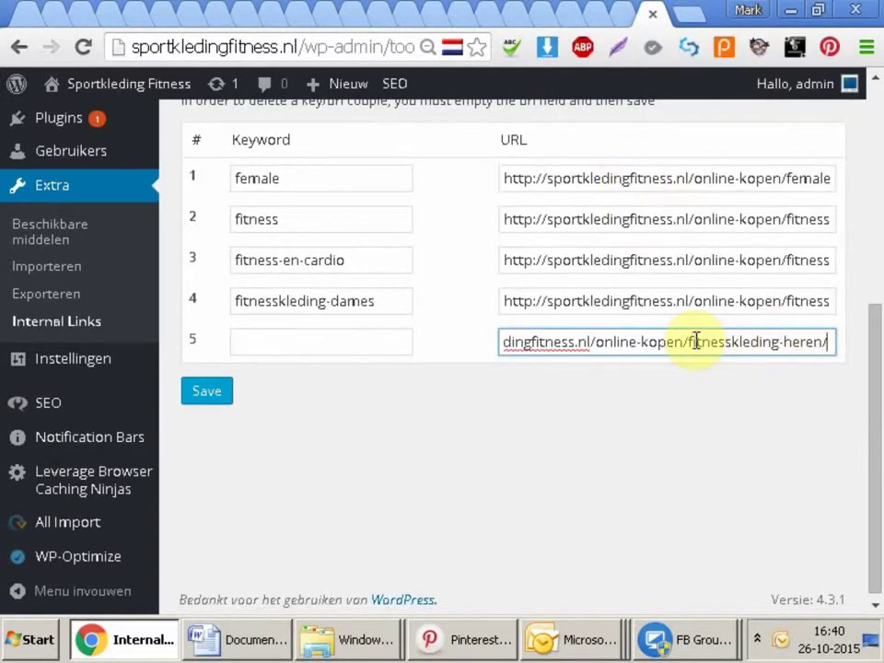
Copy the slug "fitnesskleding-heren" from the fifth URL into that row's keyword and save the settings.
left_click_drag(686, 342, 811, 342)
right_click(825, 344)
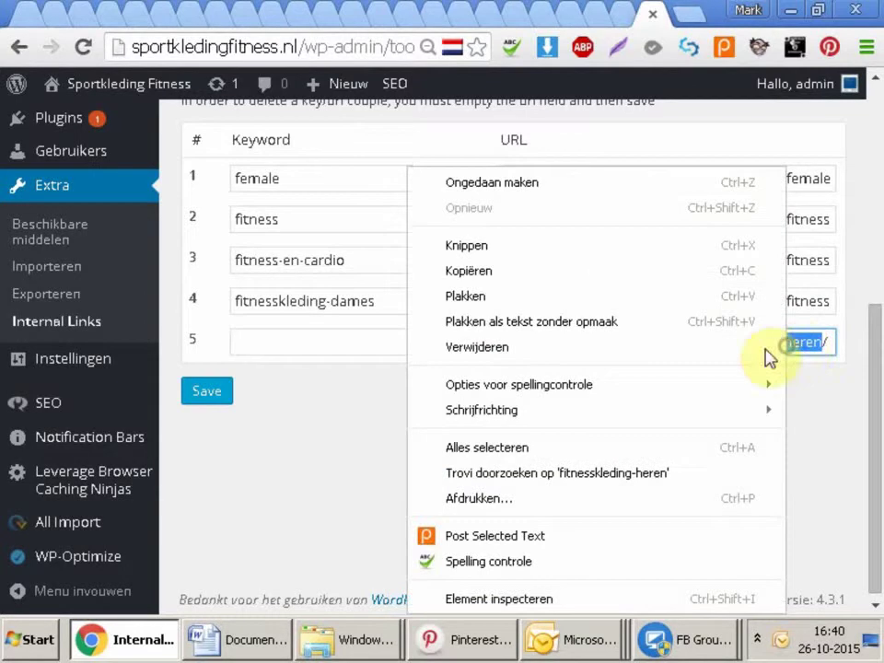
left_click(559, 282)
right_click(253, 337)
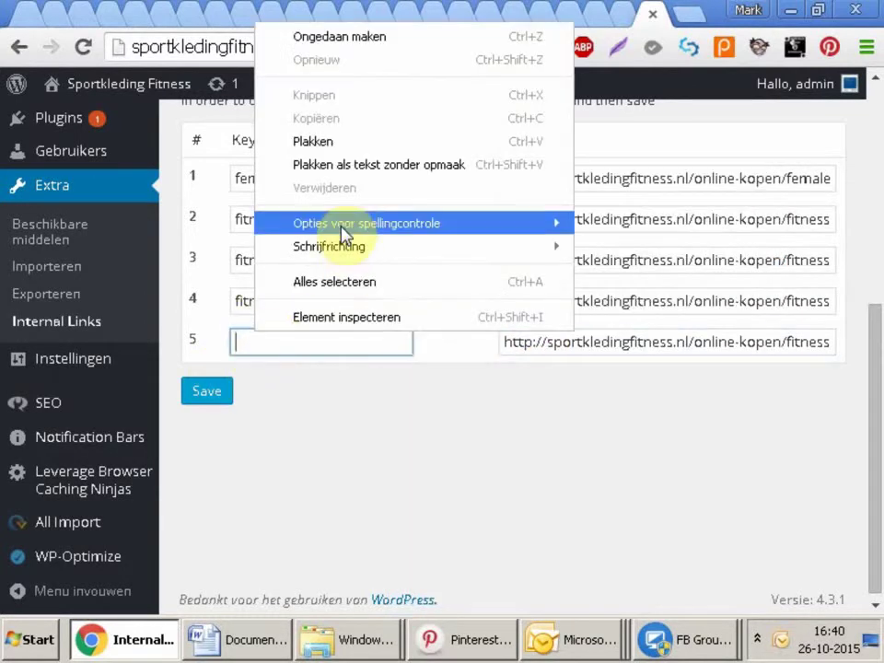
left_click(349, 143)
left_click(227, 394)
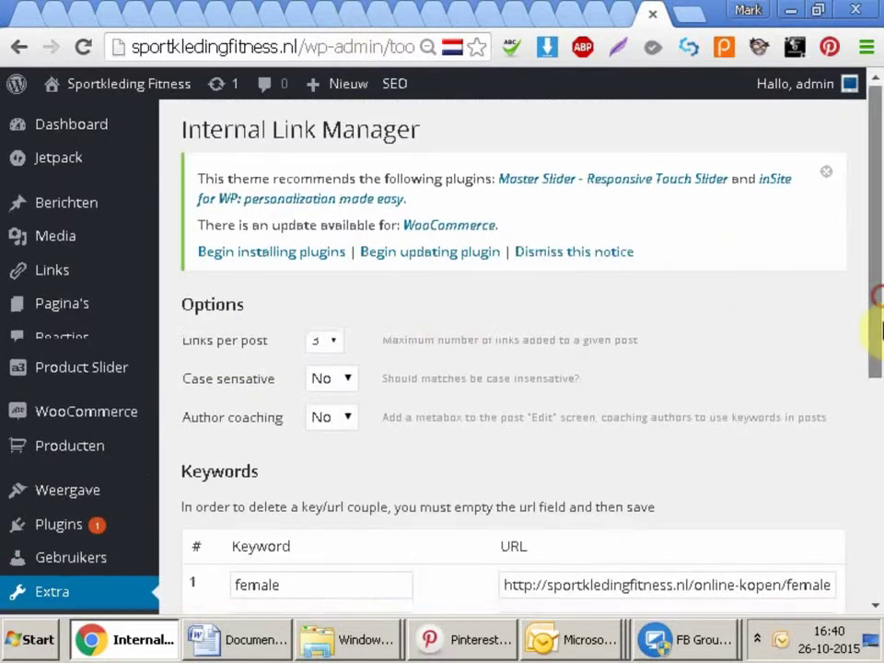
left_click_drag(869, 296, 863, 514)
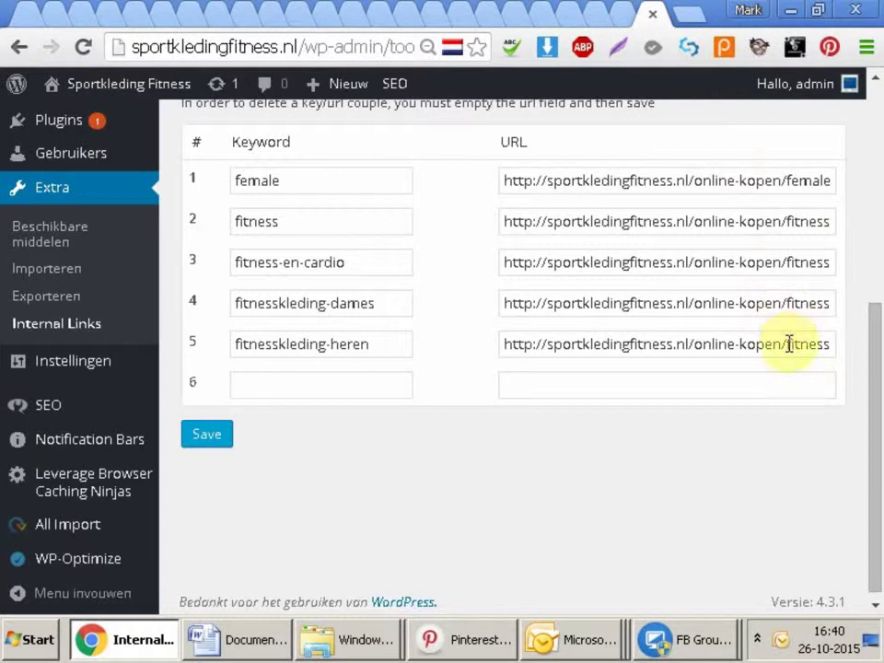
left_click_drag(783, 343, 790, 345)
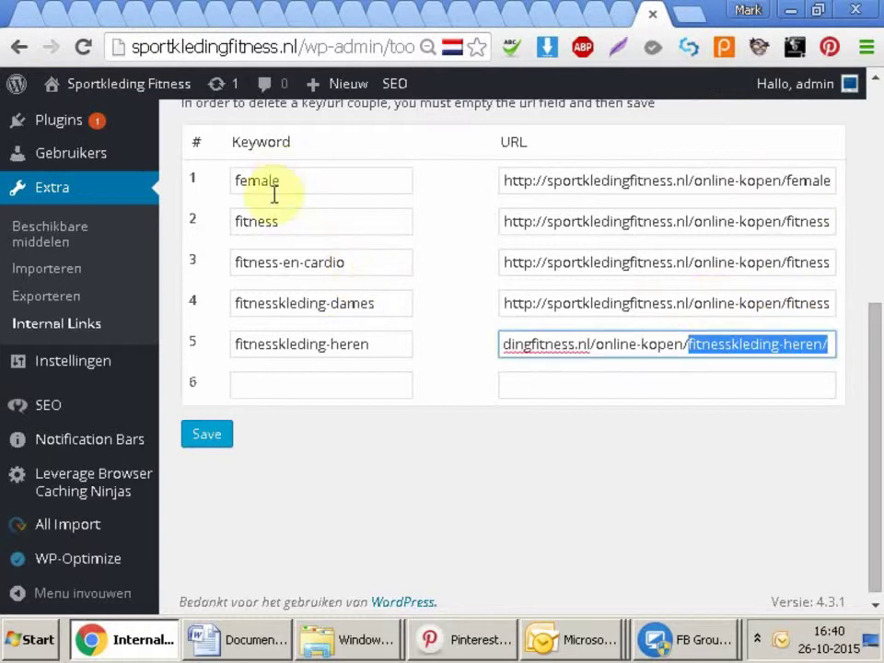
left_click(278, 387)
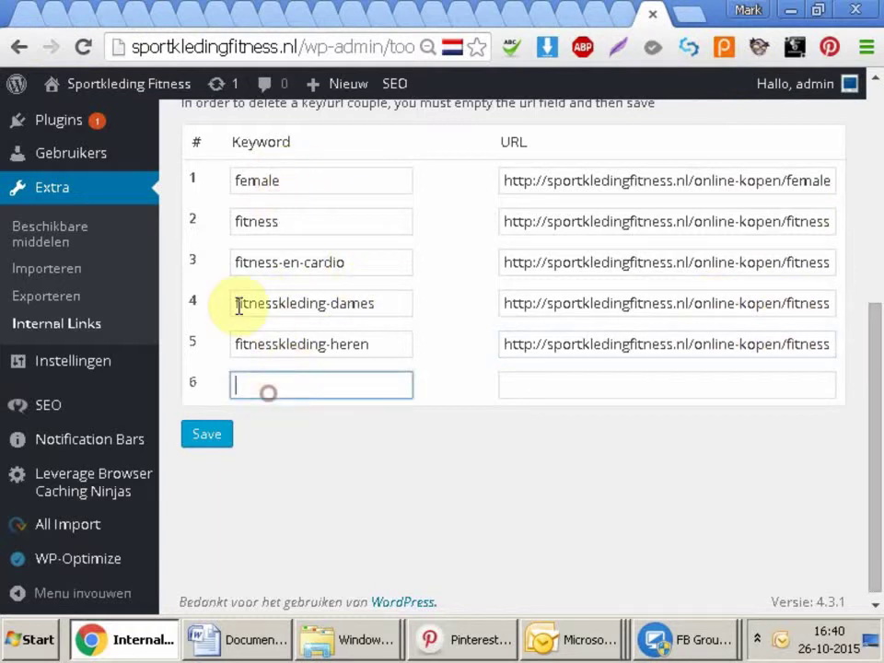
Open the Gym baby product category on the public site and copy its full page URL.
left_click(16, 13)
left_click_drag(880, 207, 861, 309)
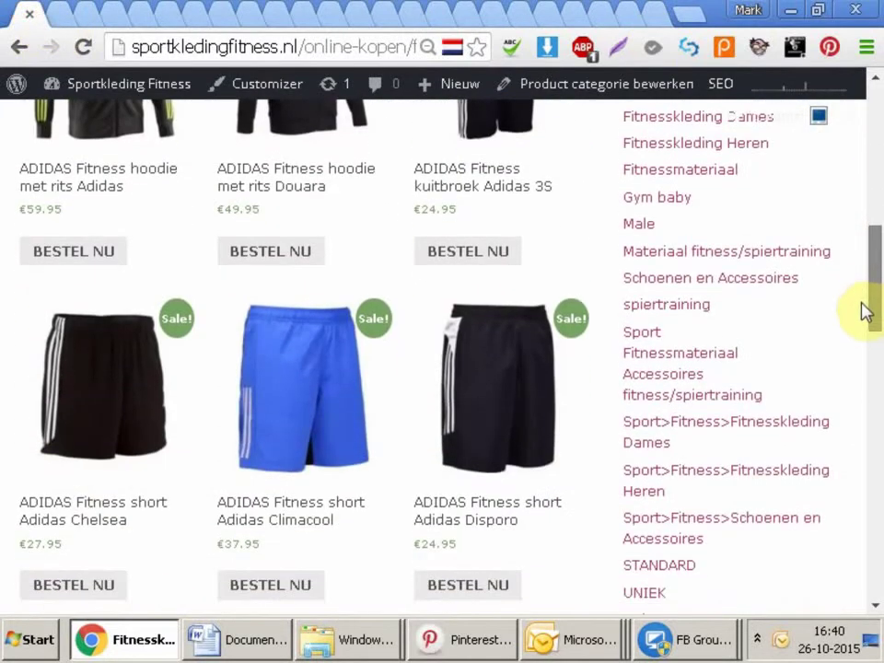
left_click(650, 205)
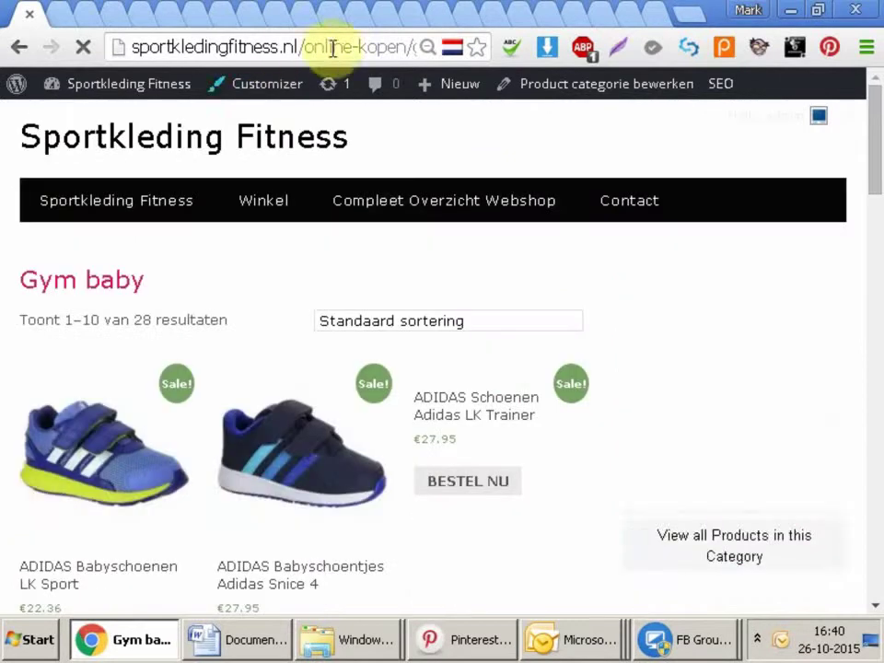
left_click_drag(332, 46, 378, 53)
left_click(366, 46)
triple_click(419, 47)
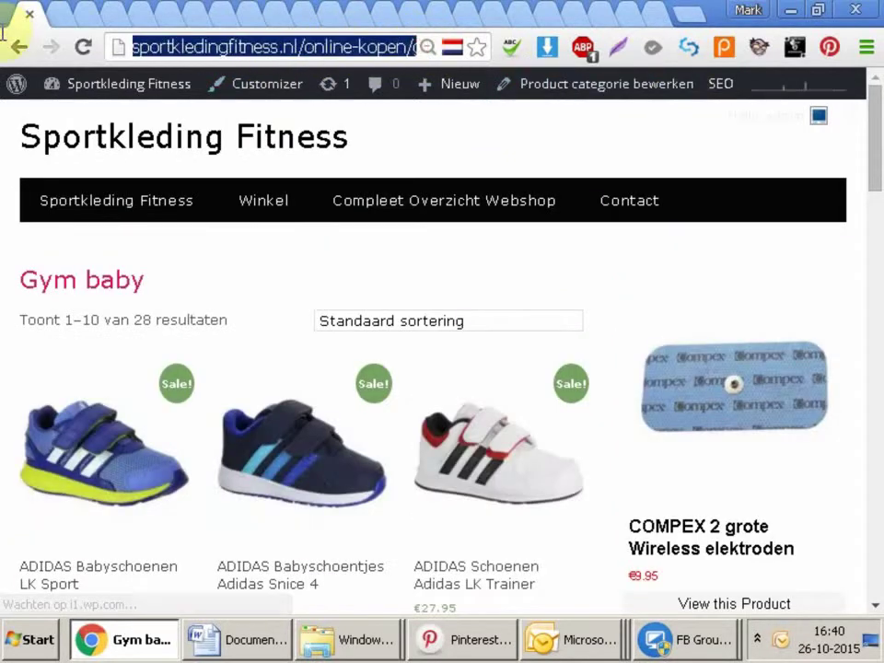
right_click(320, 58)
left_click(460, 123)
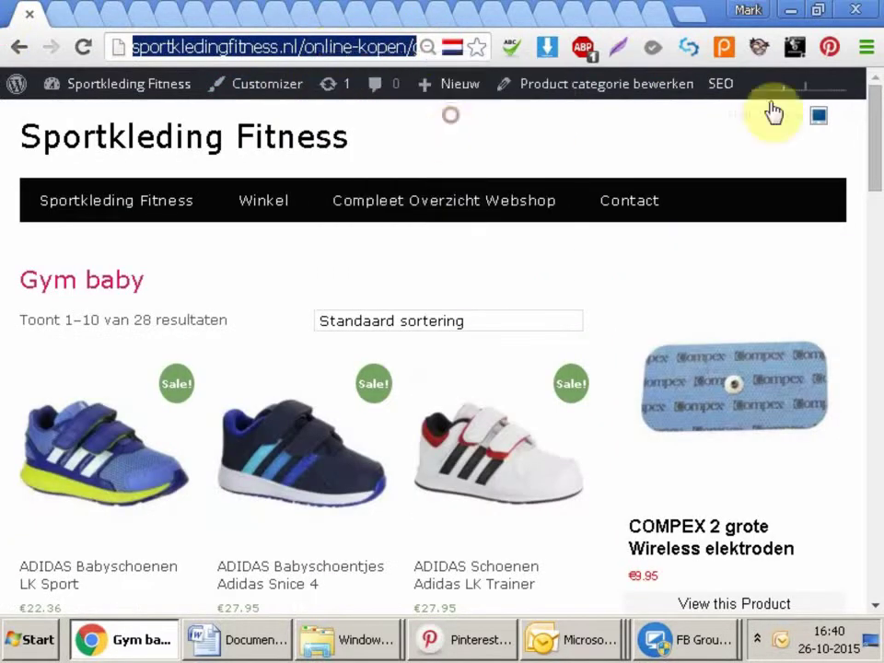
left_click(654, 18)
right_click(566, 385)
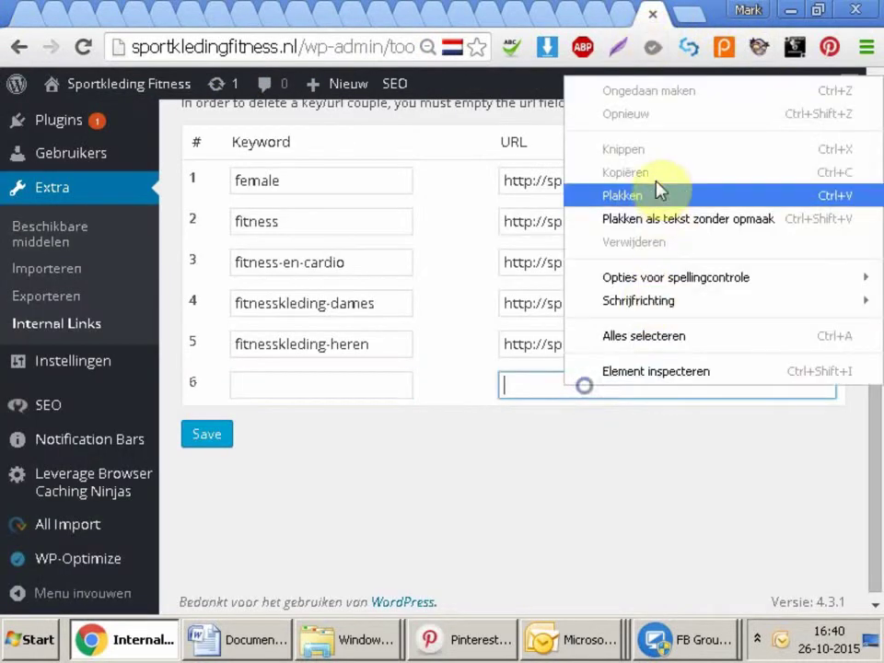
left_click(656, 195)
Copy the slug "gym-baby" from the sixth URL into that row's keyword and save the settings.
left_click_drag(755, 388, 826, 392)
right_click(823, 388)
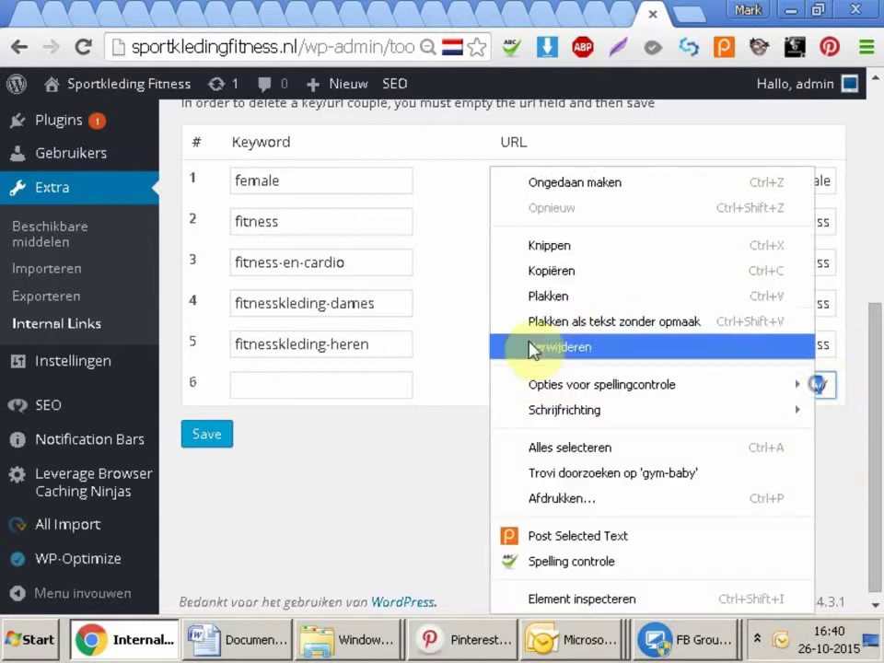
left_click(560, 274)
right_click(321, 384)
left_click(379, 194)
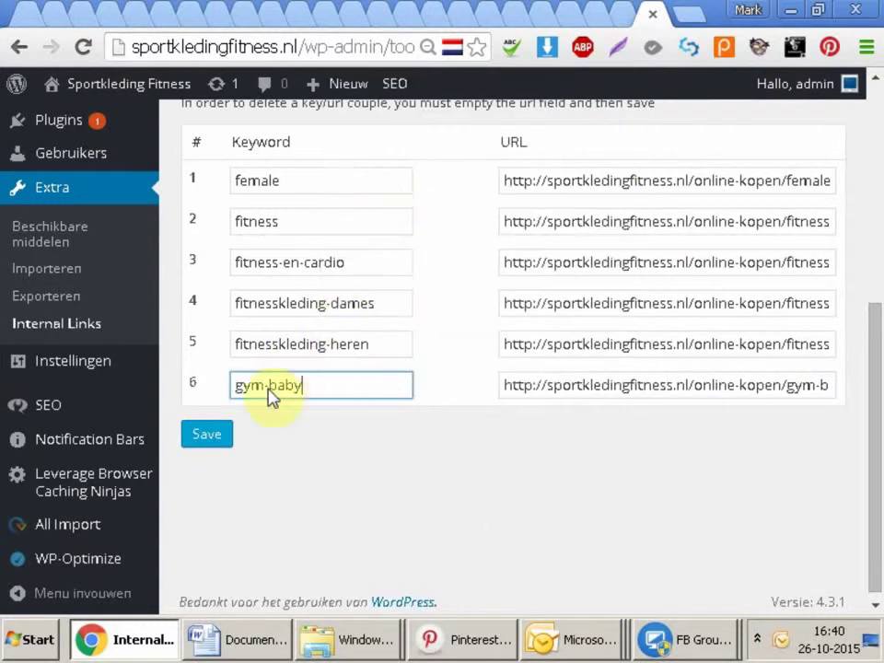
left_click(202, 436)
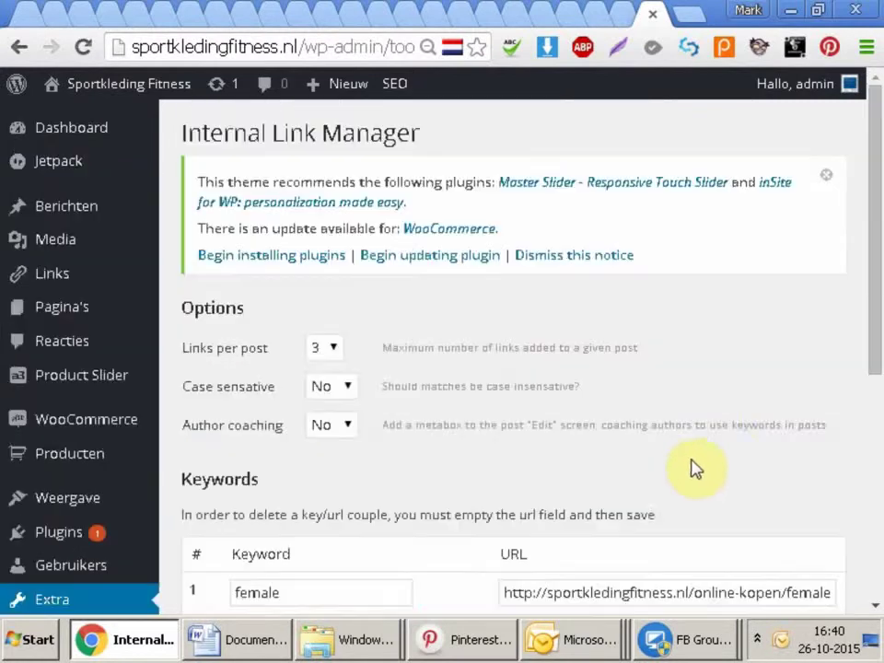
Copy only the word "baby" from the sixth row's URL into the keyword of the seventh row.
left_click_drag(874, 276, 874, 497)
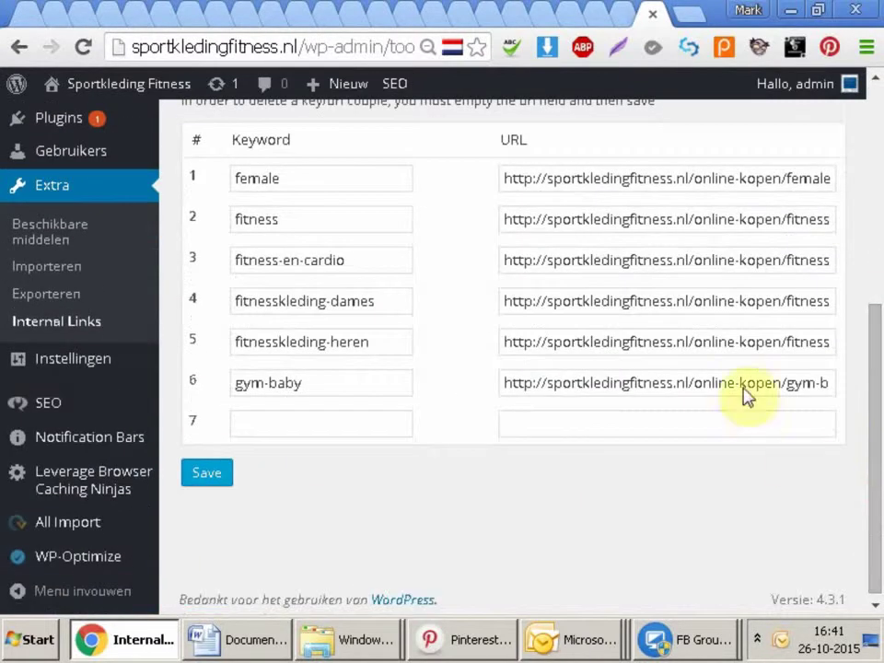
left_click_drag(743, 387, 879, 359)
left_click(787, 383)
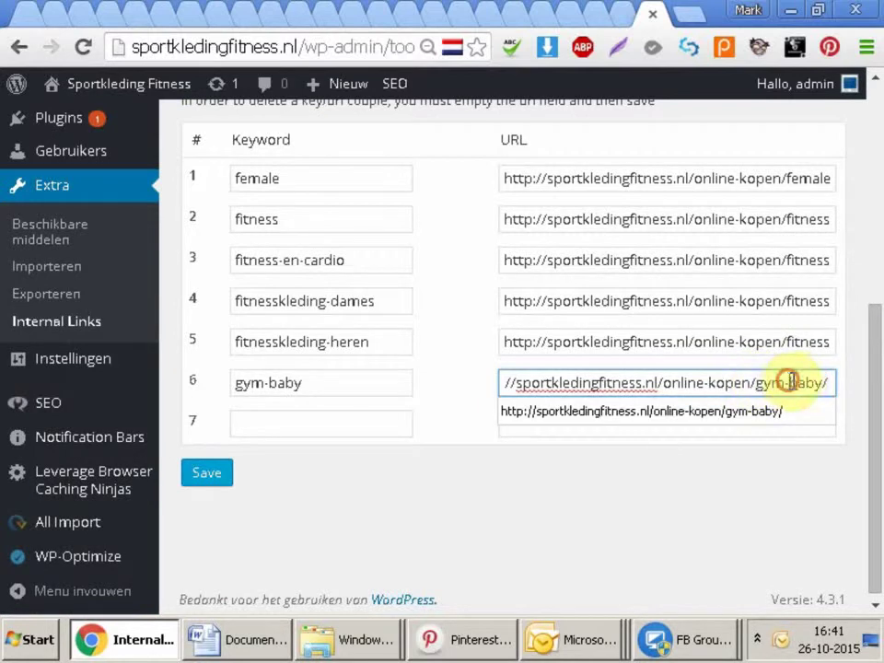
right_click(818, 383)
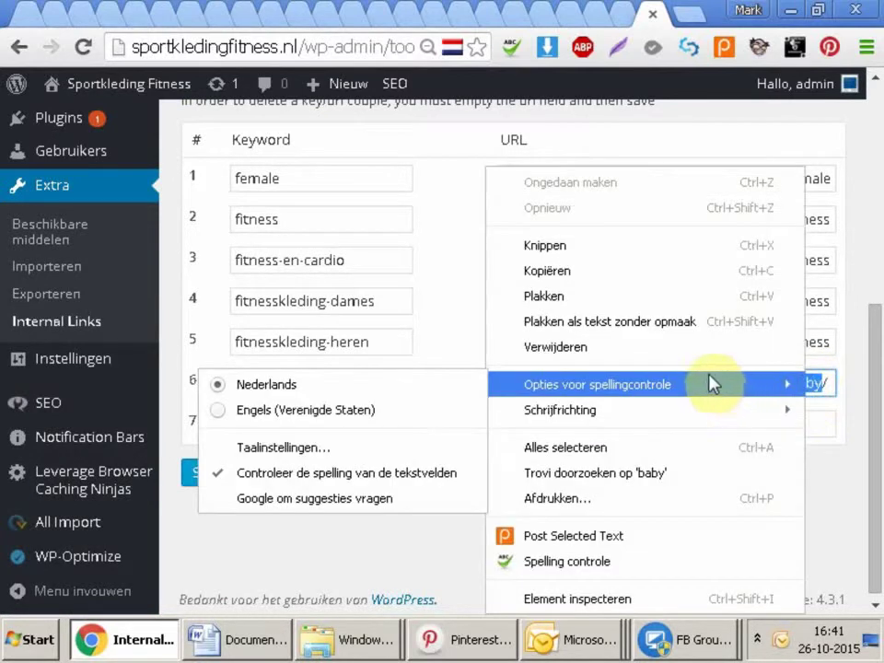
left_click(708, 275)
left_click(347, 421)
right_click(347, 422)
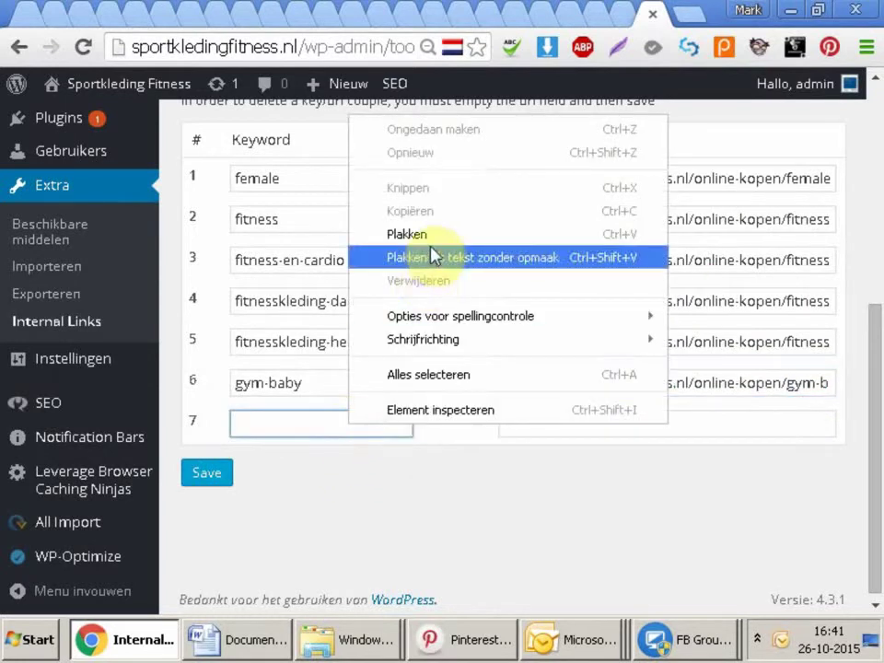
left_click(430, 252)
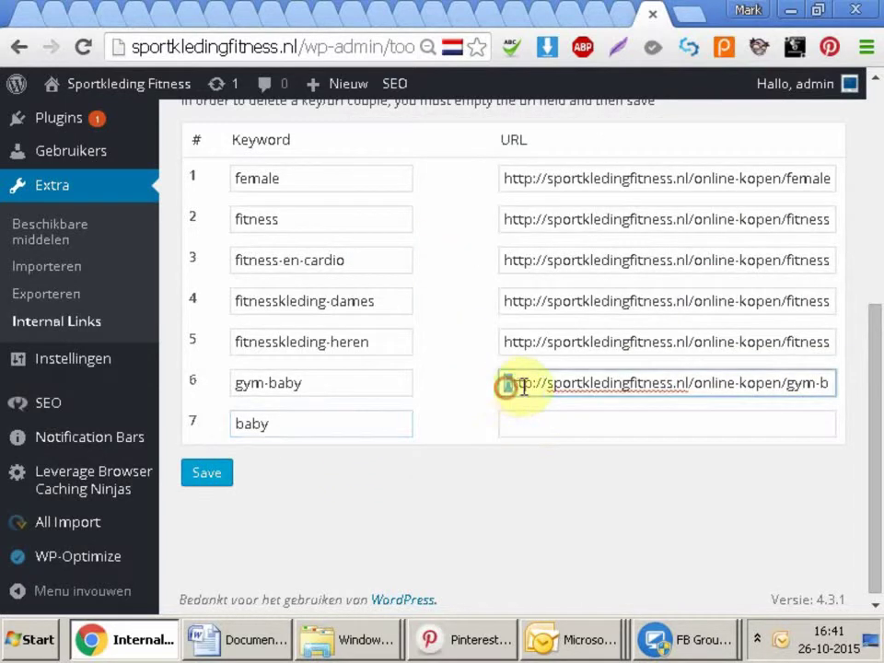
Copy the full gym-baby URL from the sixth row into the seventh row's URL and save the settings.
left_click_drag(507, 385, 762, 331)
right_click(702, 383)
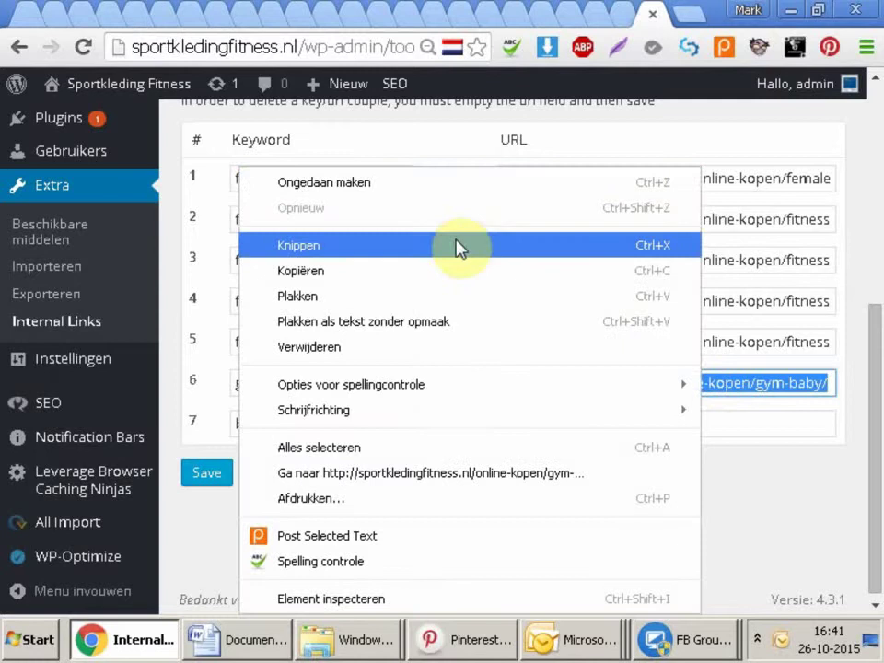
left_click(439, 269)
right_click(553, 419)
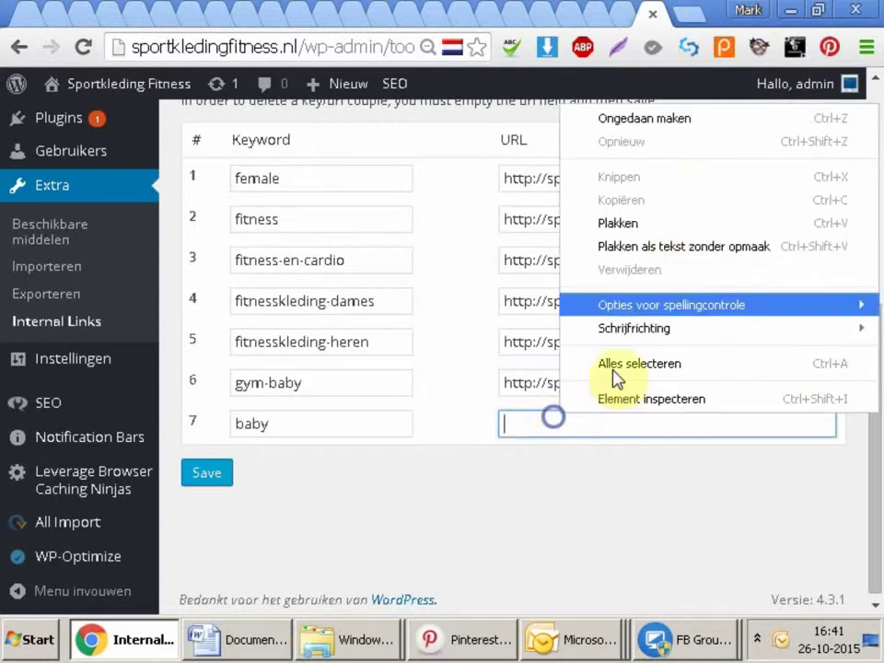
left_click(677, 233)
left_click(201, 483)
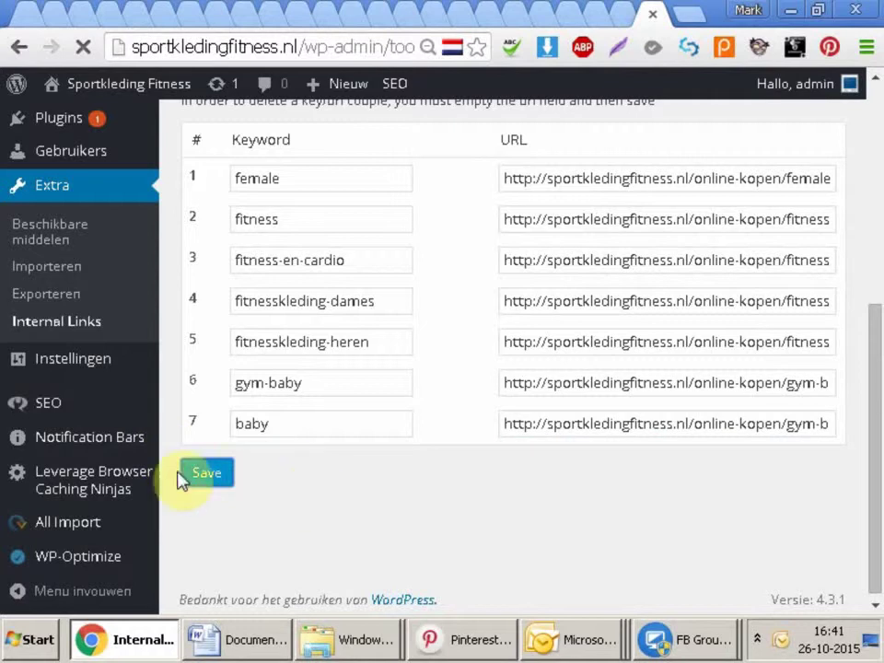
Review the saved keyword and URL pairs and the plugin's options on the Internal Link Manager page.
scroll(860, 465, "down", 5)
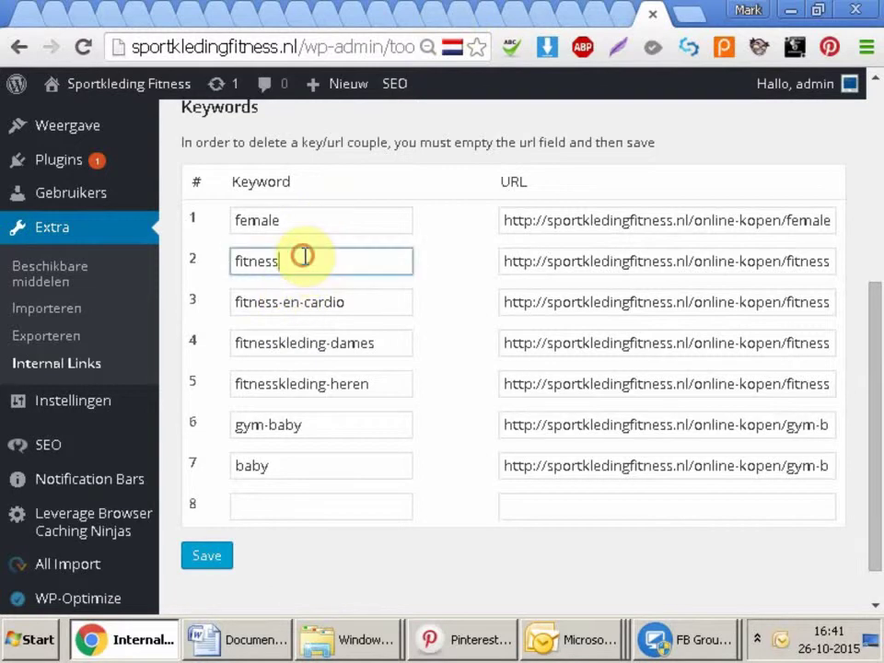
left_click_drag(305, 257, 208, 262)
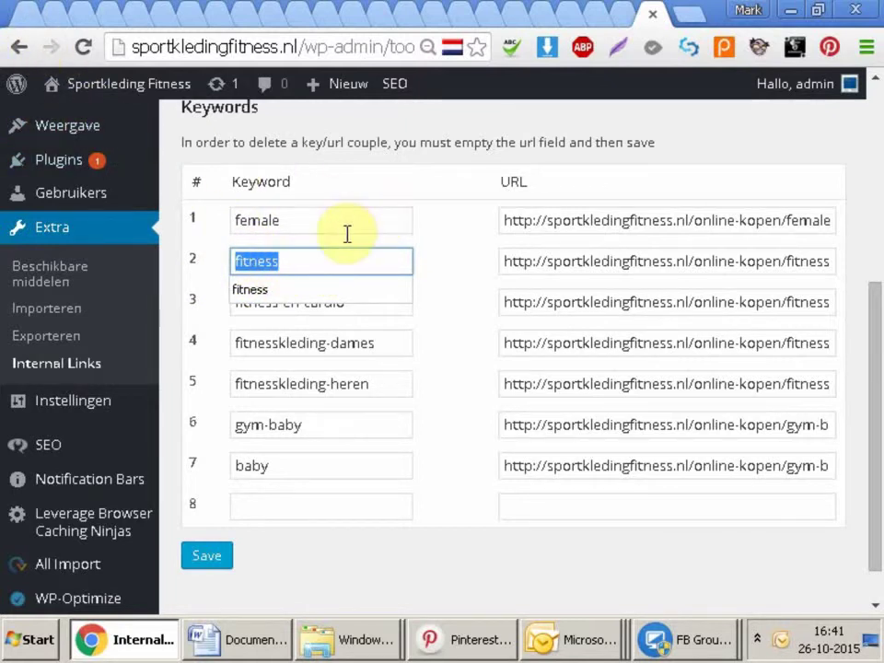
left_click(367, 261)
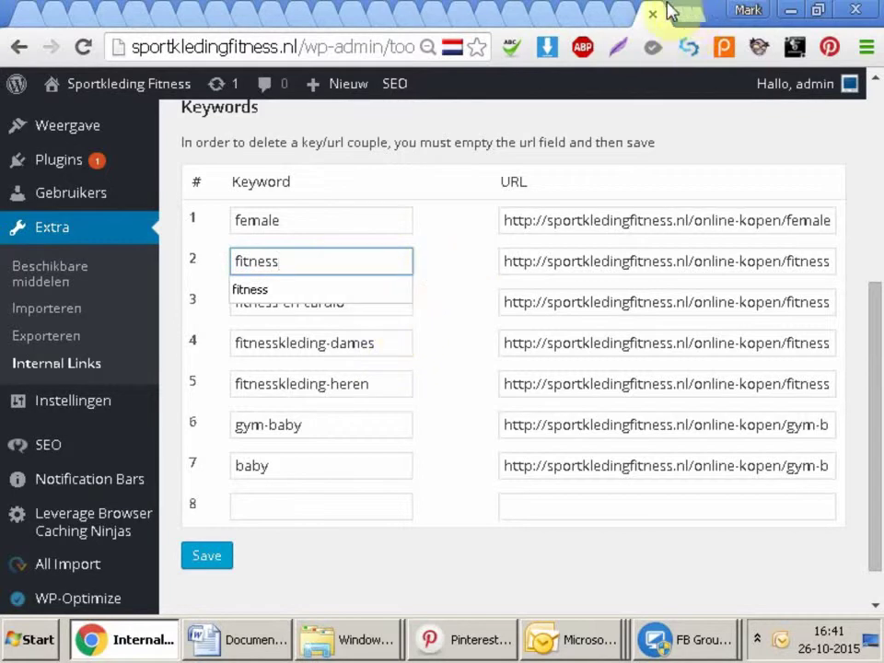
left_click_drag(871, 544, 875, 313)
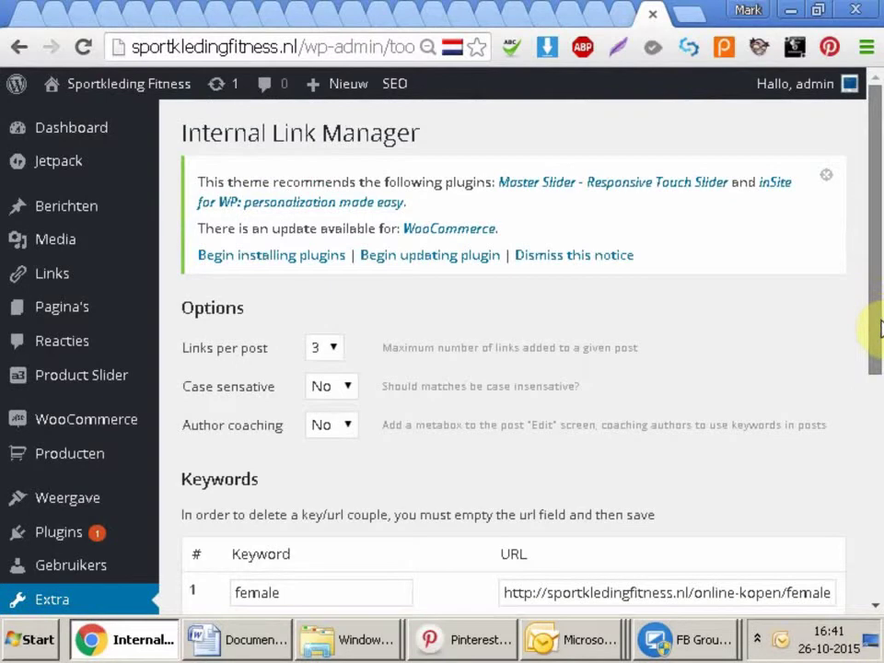
left_click_drag(171, 135, 408, 132)
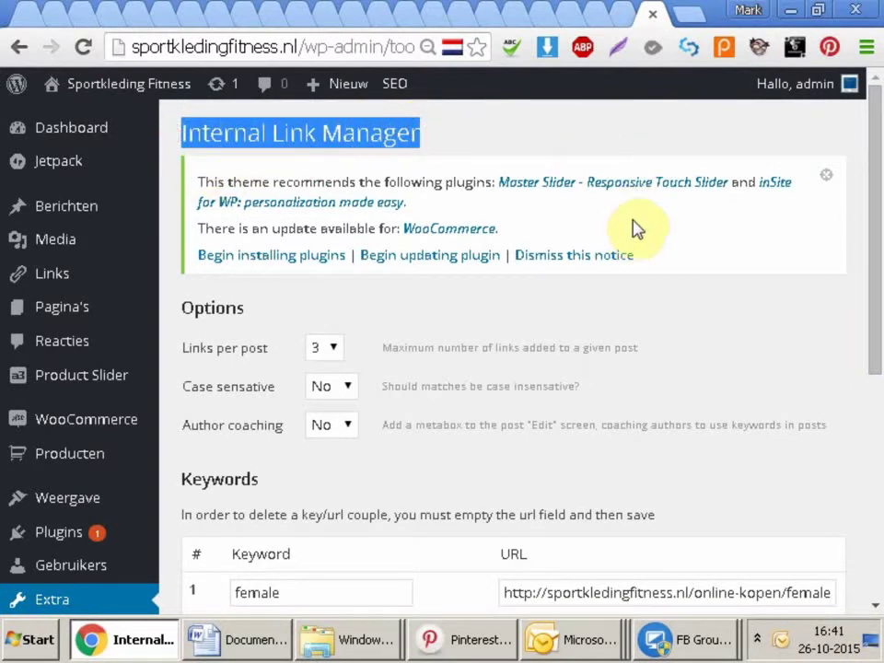
left_click(525, 144)
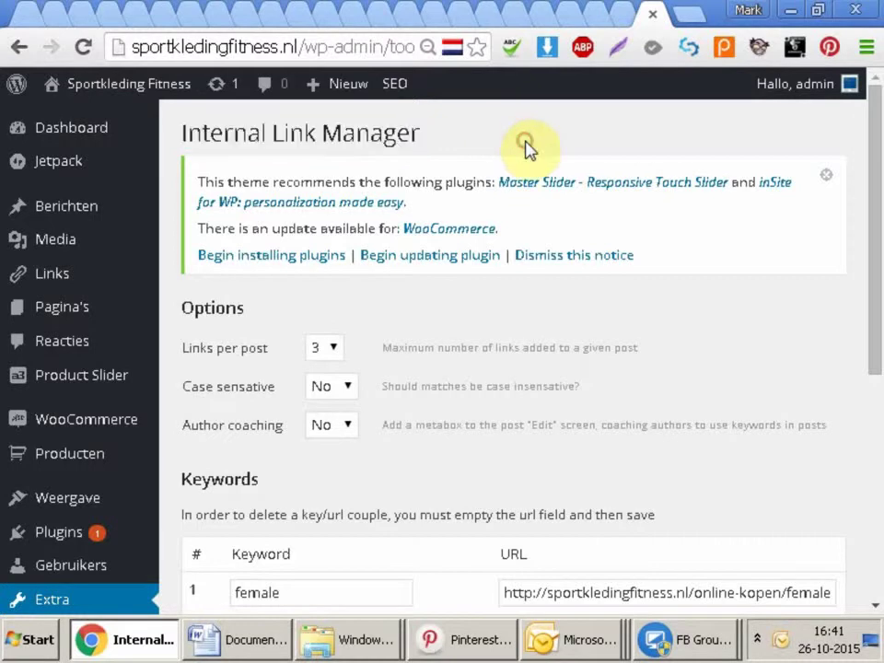
left_click_drag(877, 182, 877, 387)
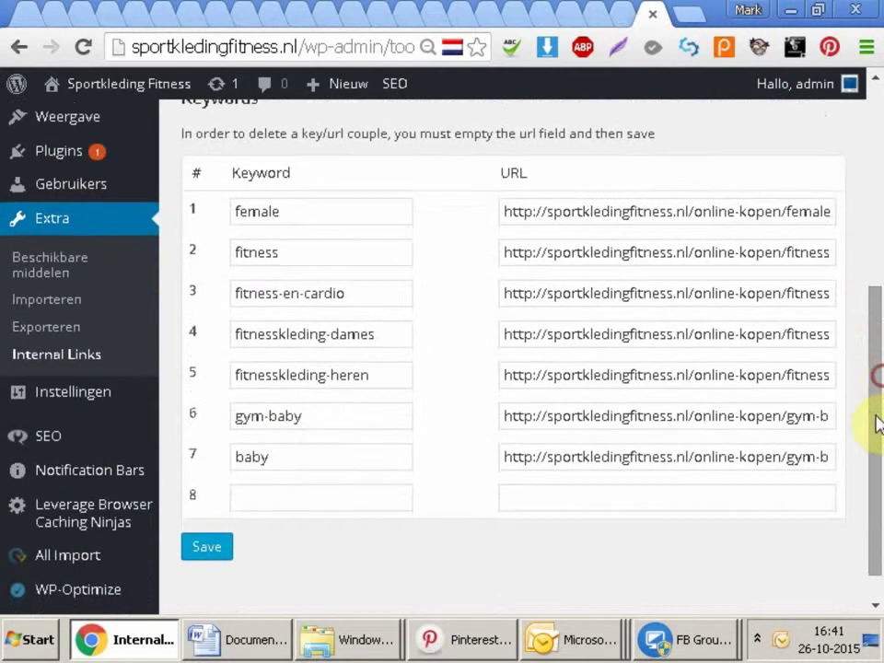
left_click(760, 642)
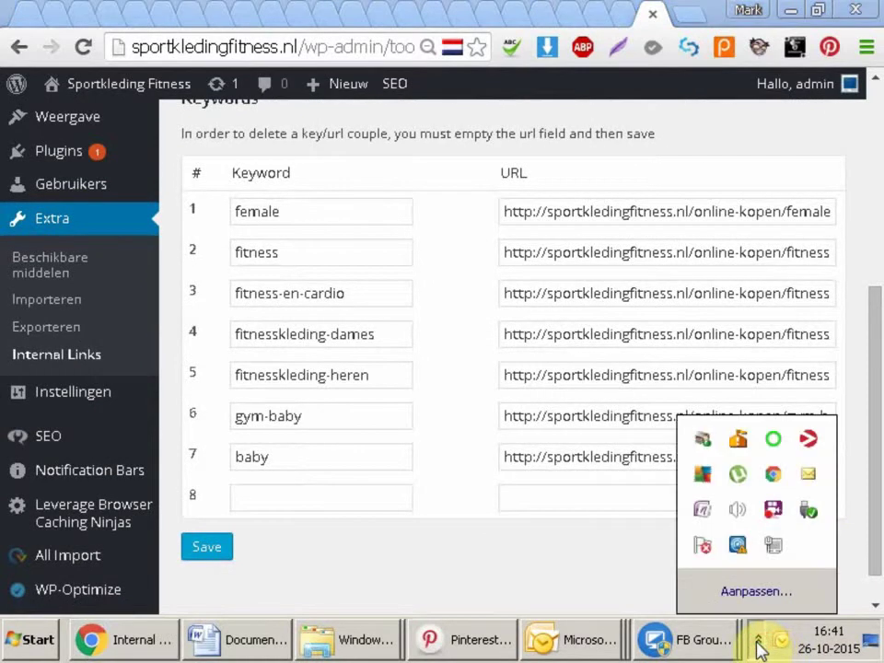
left_click(876, 403)
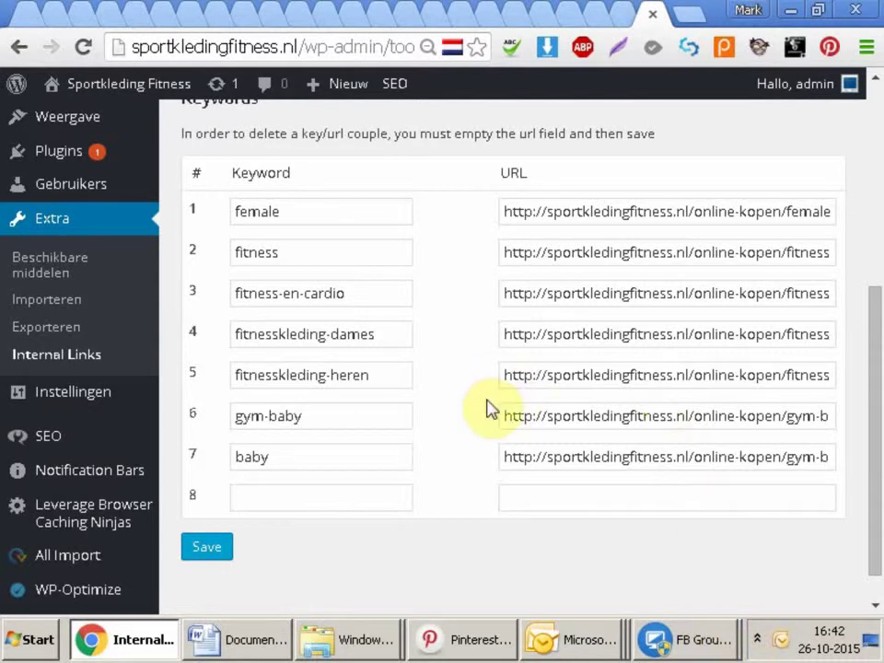
left_click(513, 498)
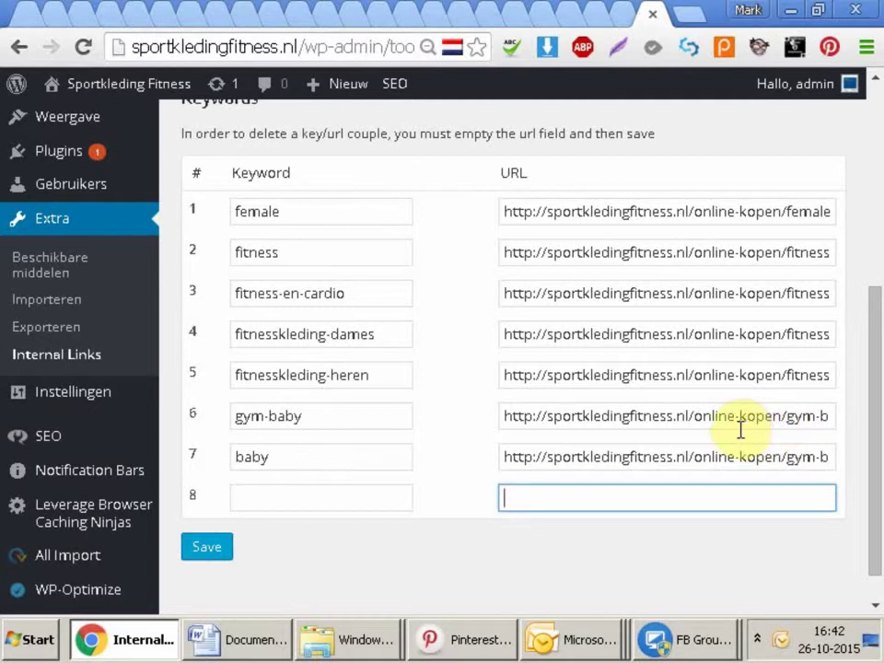
left_click_drag(876, 394, 874, 263)
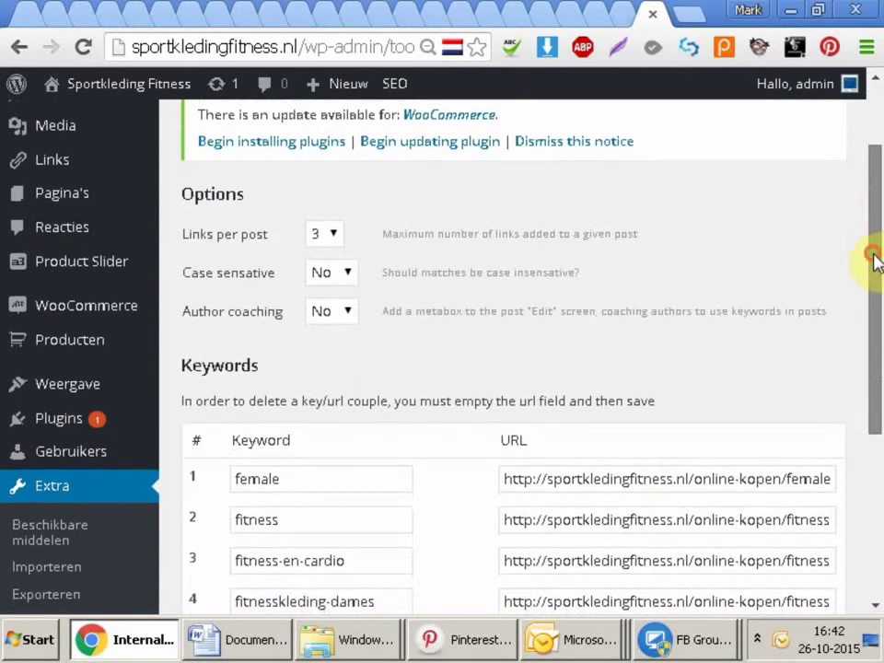
left_click(761, 642)
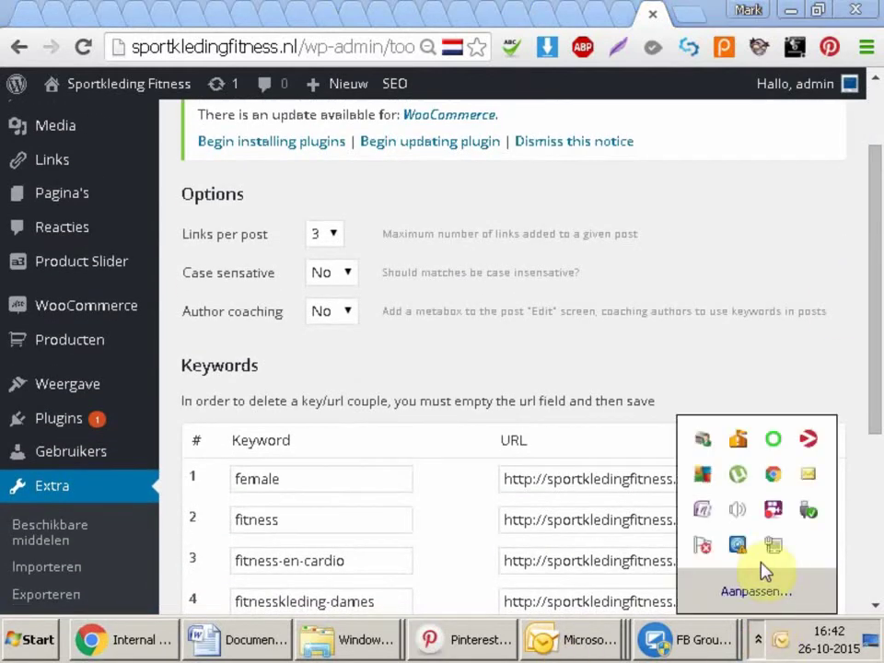